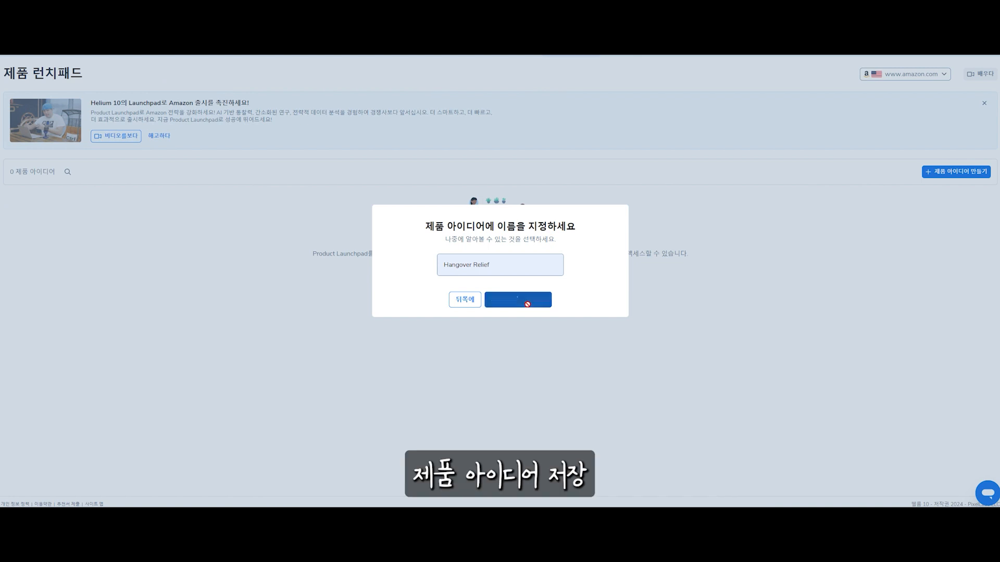
Save the product idea under the name Hangover Relief and open its card in the Product Launchpad
click(573, 341)
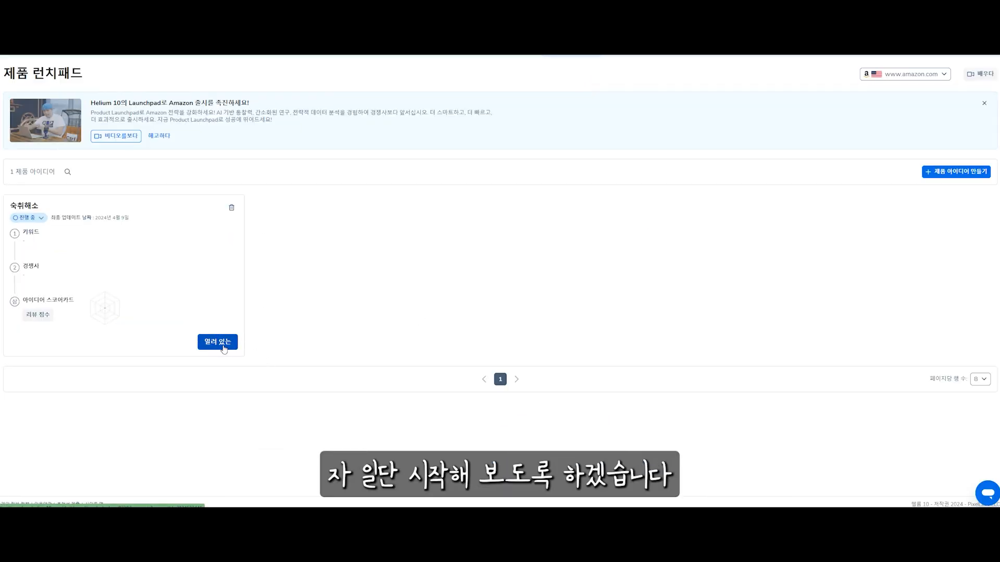
click(217, 343)
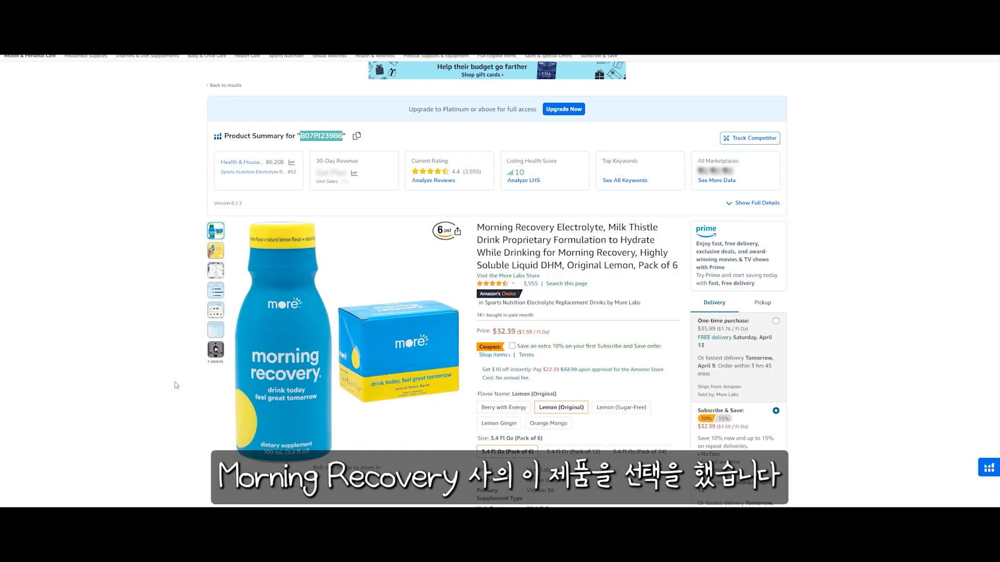
Review the Morning Recovery Electrolyte listing on Amazon and open the Helium 10 keyword research for that product
click(216, 350)
scroll(415, 332, down, 5)
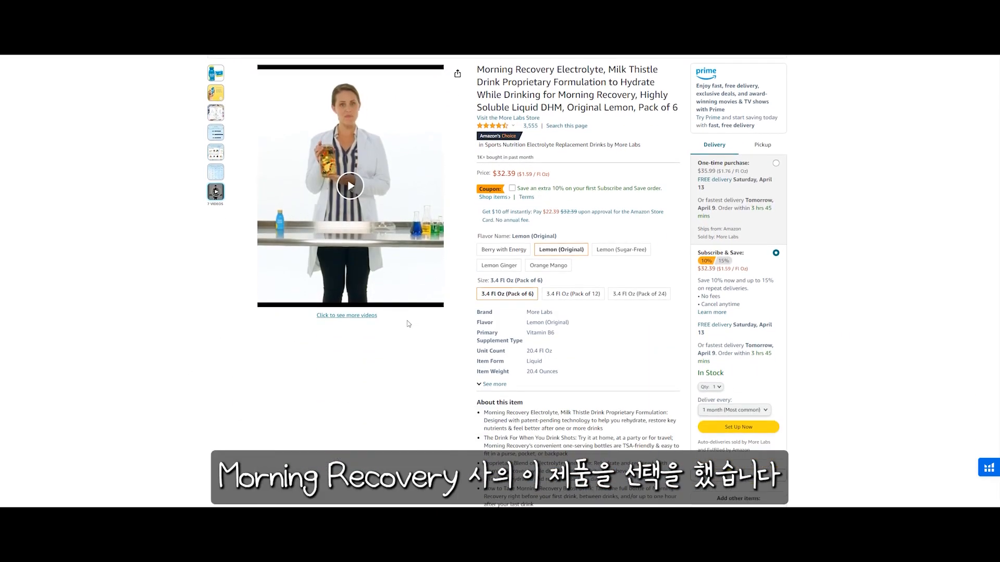
scroll(415, 332, down, 3)
scroll(416, 331, up, 2)
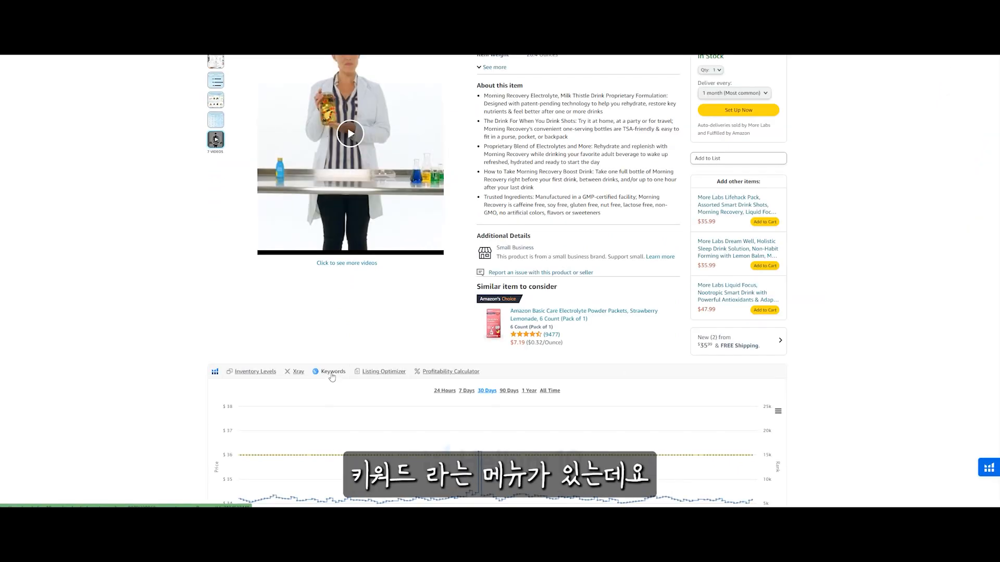
click(331, 374)
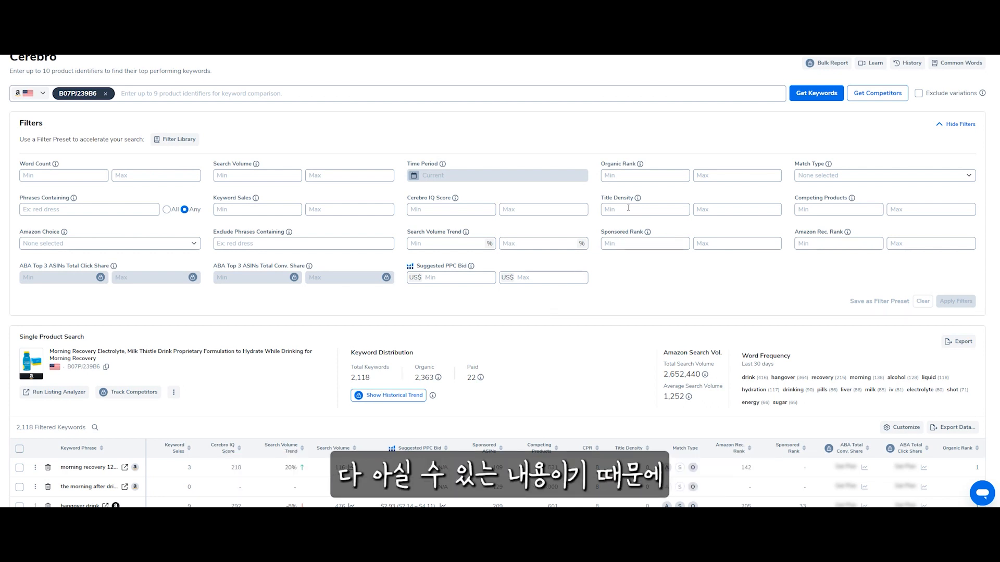
Filter the product's keywords to organic rank 1 to 60 and a minimum search volume of 3000
click(650, 177)
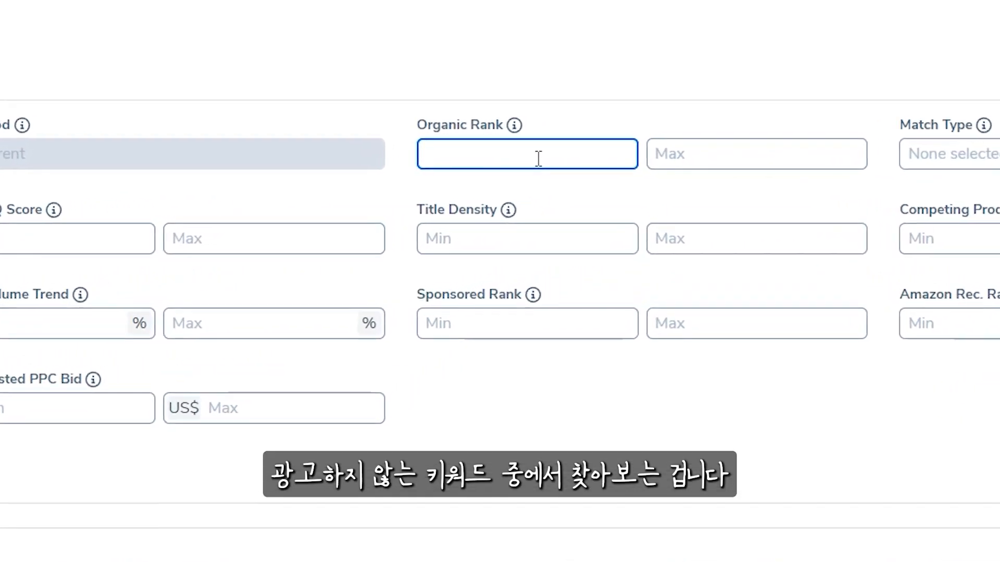
text(1)
key(Tab)
text(6)
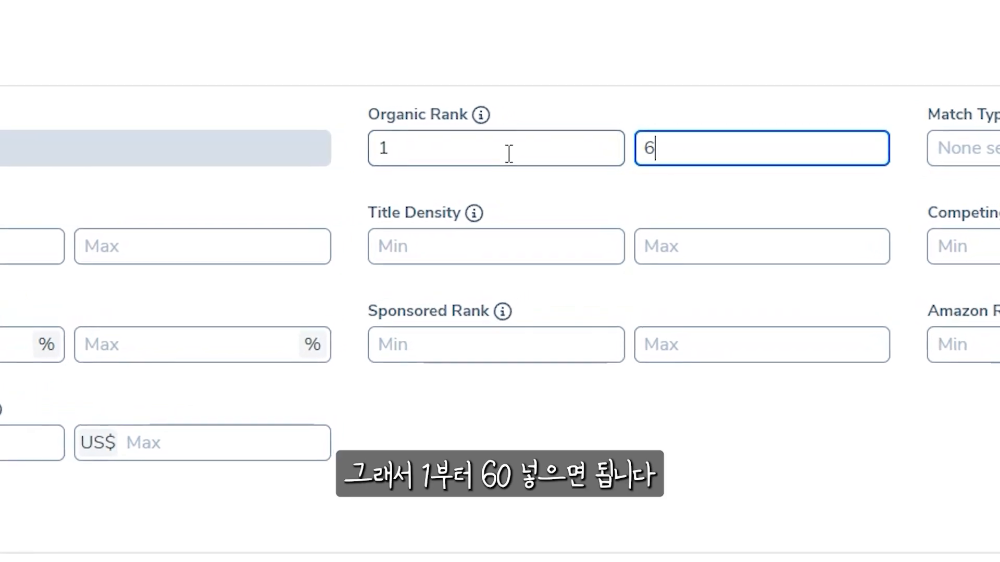
text(0)
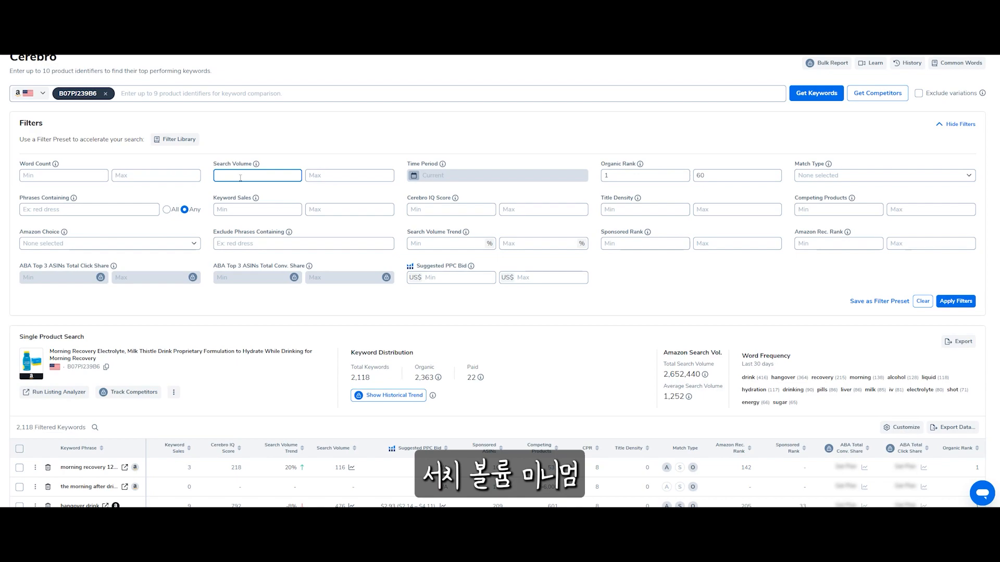
text(3000)
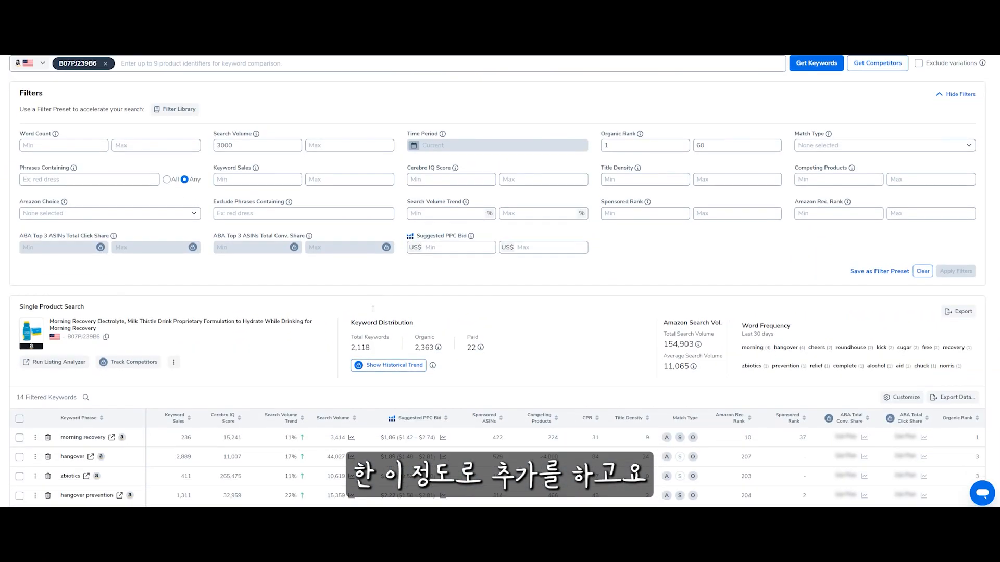
scroll(373, 309, down, 5)
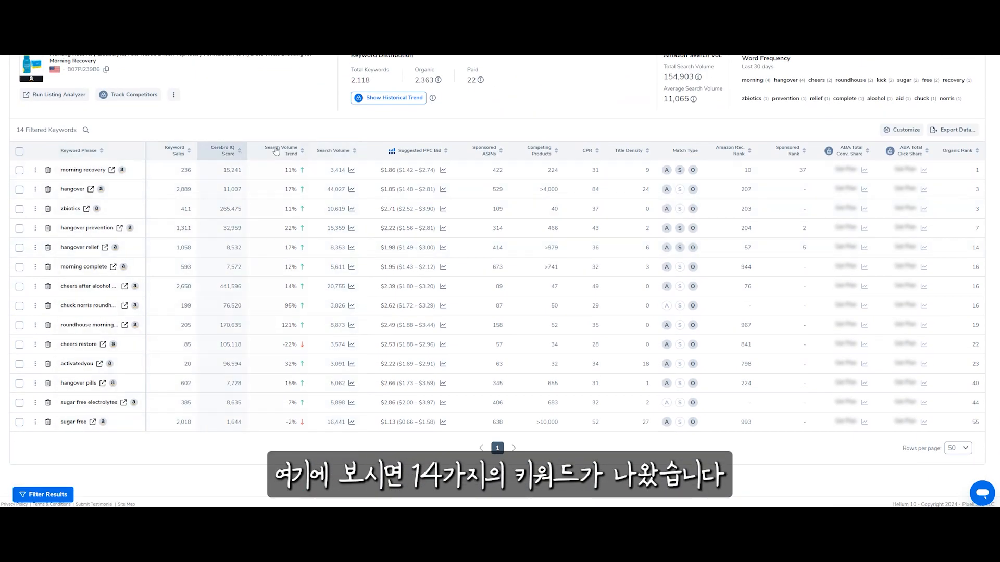
Sort the filtered keywords by search volume, highest first, and widen the Keyword Phrase column to show full phrases
scroll(281, 136, up, 2)
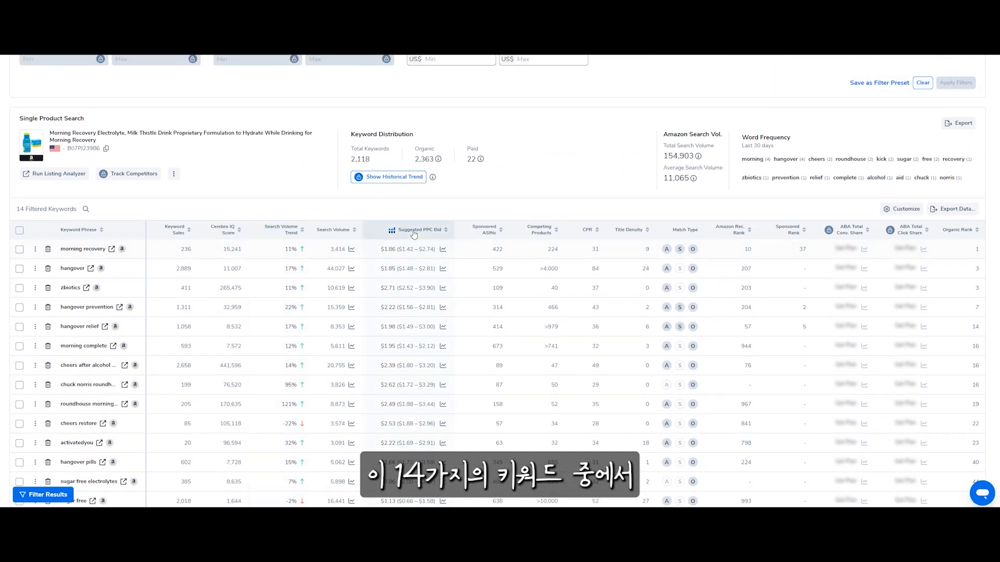
click(336, 232)
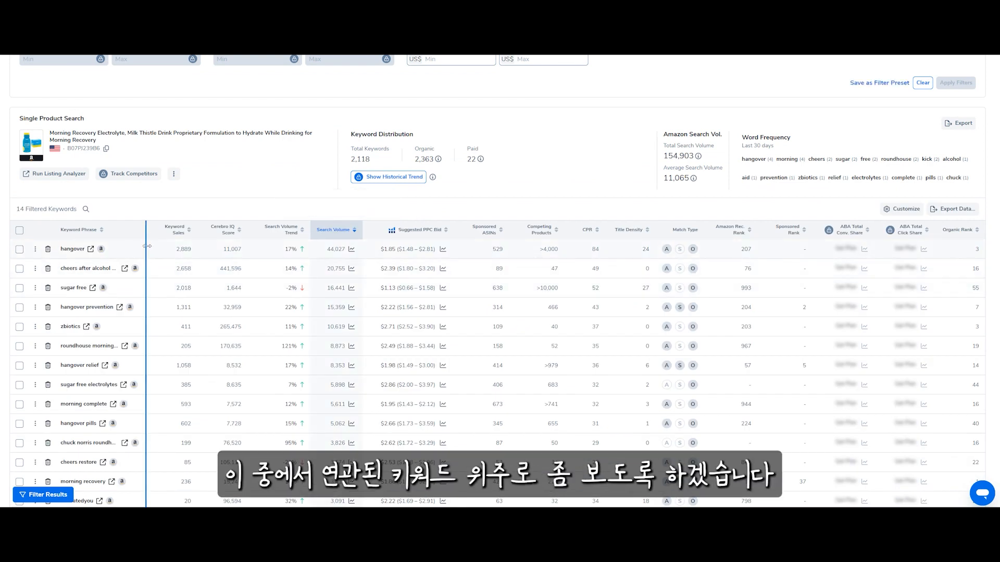
drag(148, 246, 229, 261)
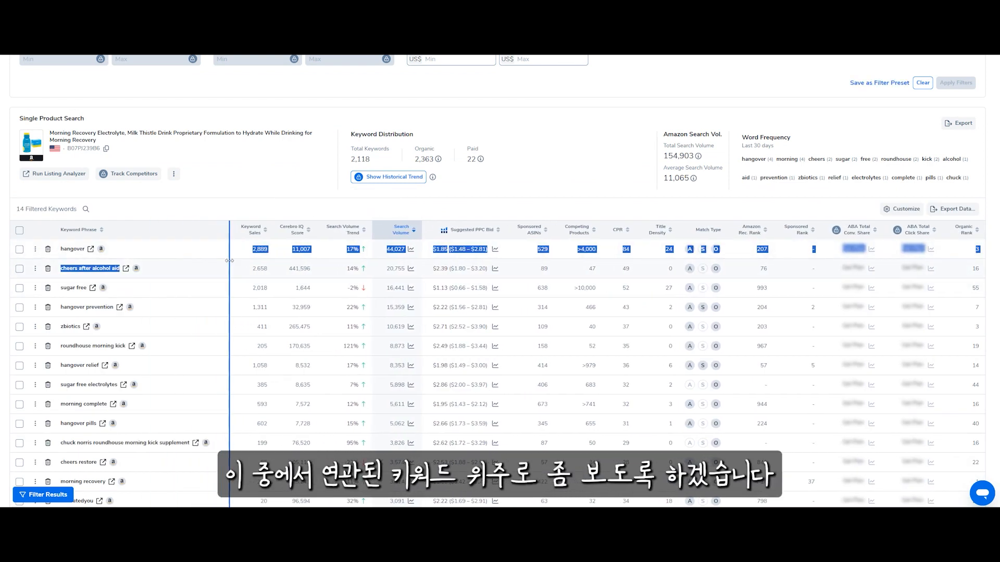
click(197, 210)
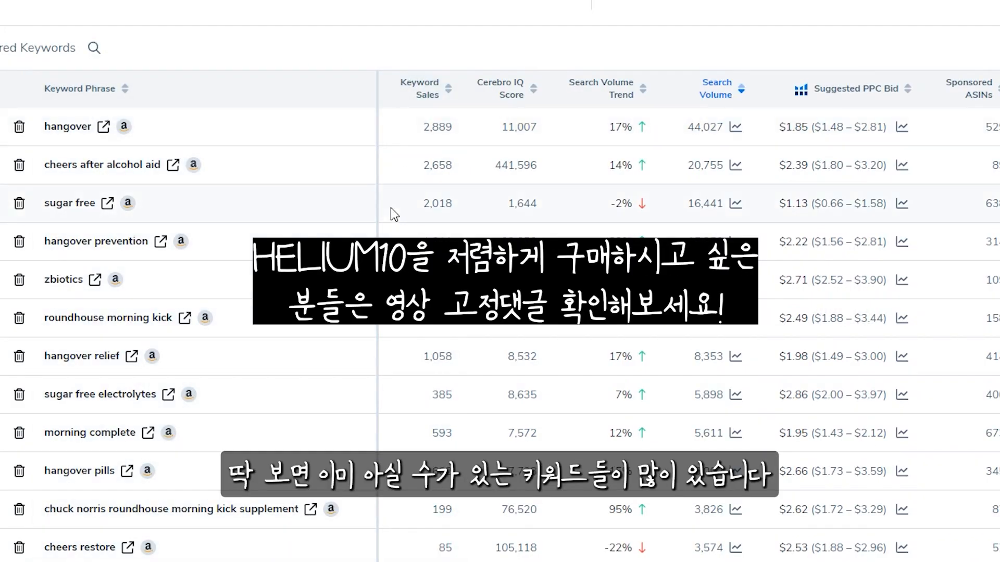
Copy the keyword "hangover" from the Cerebro results into the product idea's keyword entry
scroll(390, 209, up, 2)
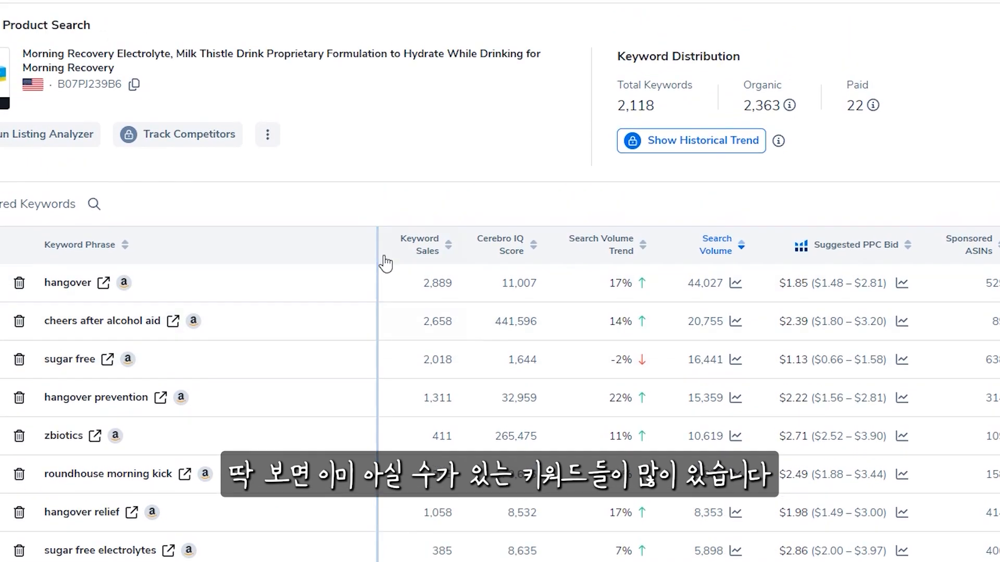
double_click(60, 284)
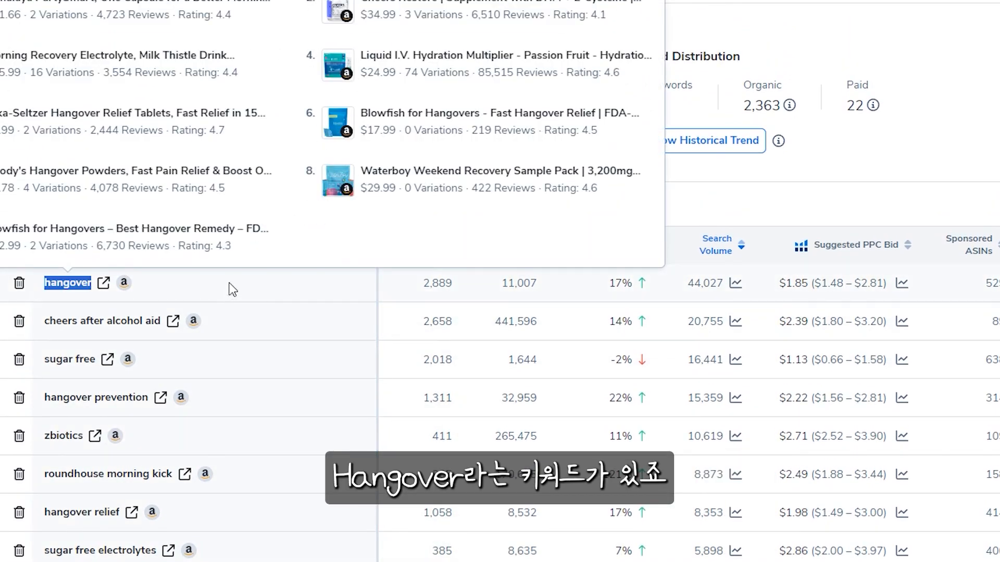
click(233, 290)
mouse_move(57, 284)
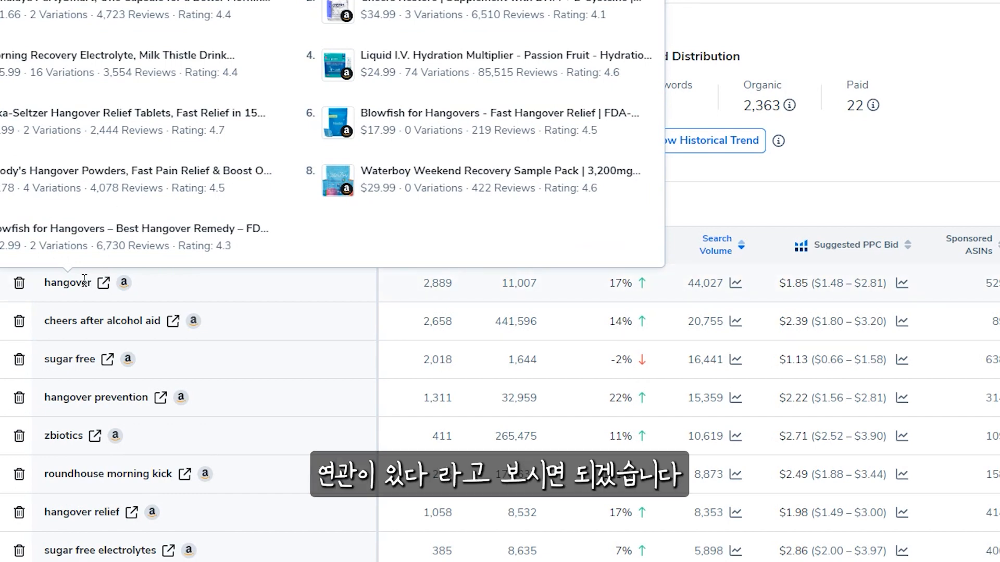
click(199, 296)
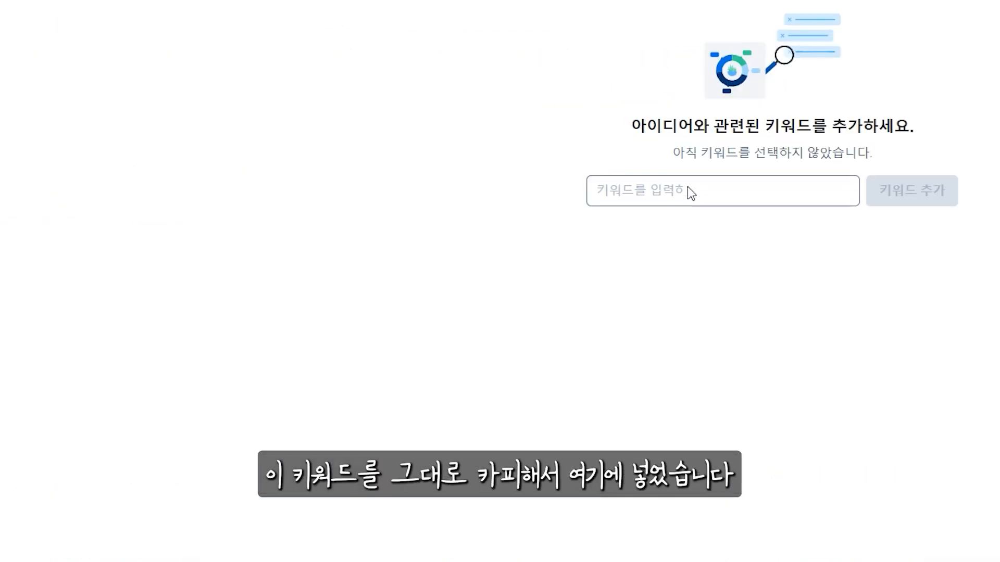
text(숙취)
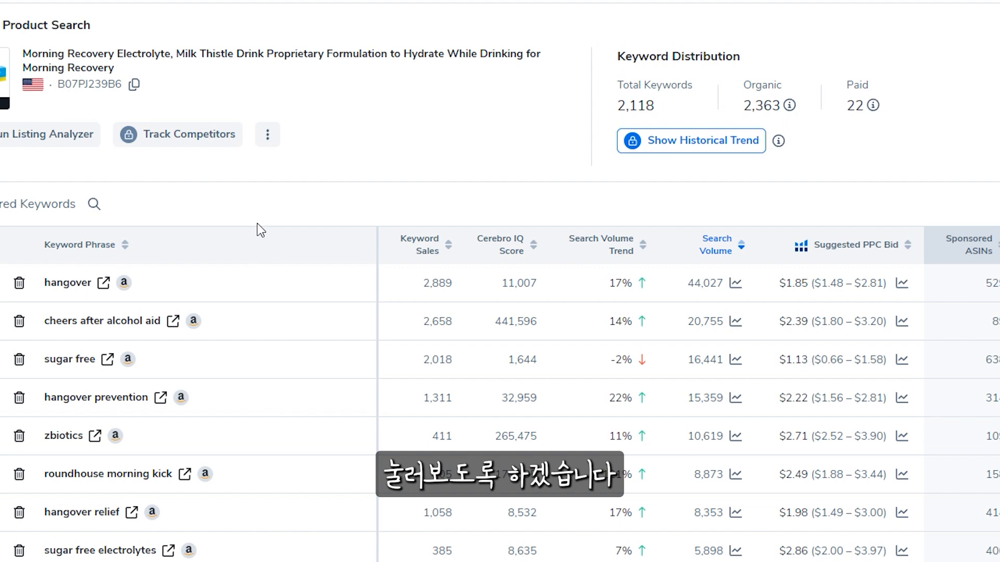
Copy "hangover prevention" from the Cerebro results into the product idea's keyword entry as the second keyword
scroll(261, 230, down, 5)
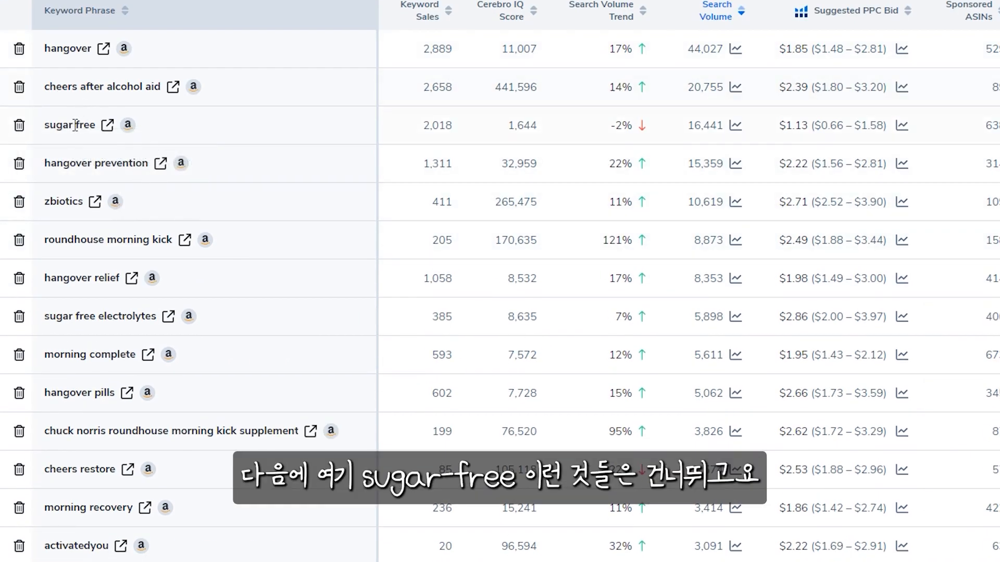
triple_click(72, 165)
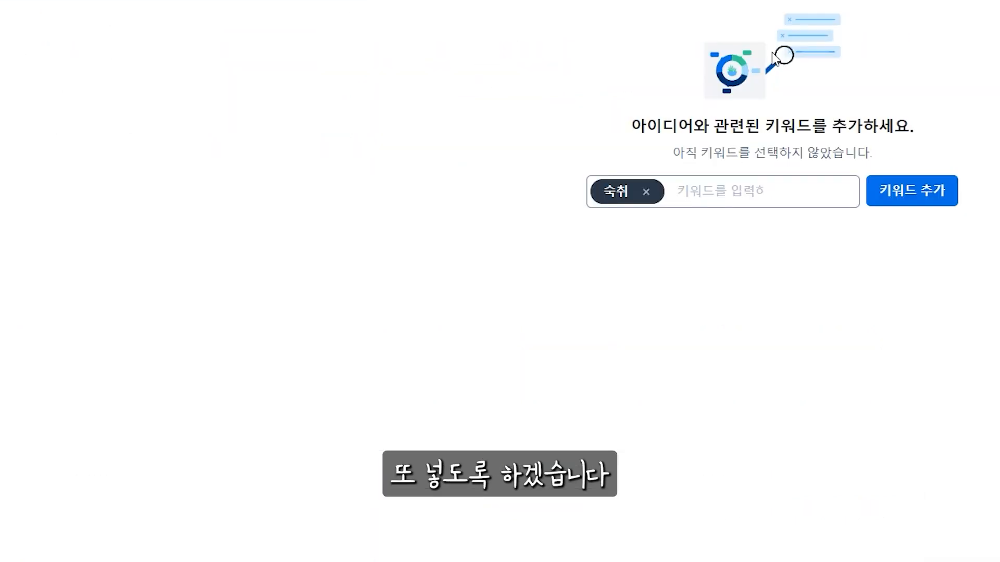
click(734, 189)
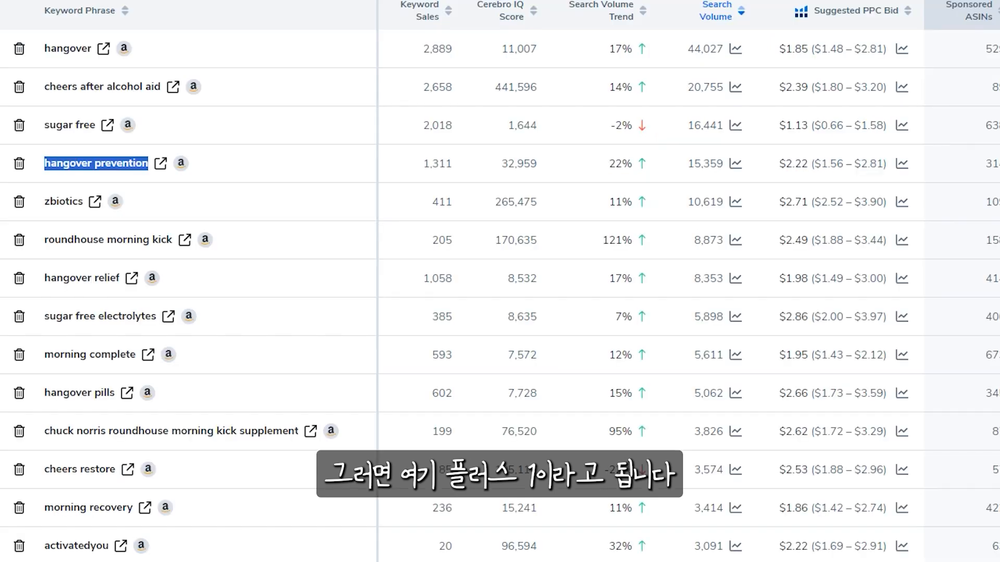
Enter "hangover relief" from the Cerebro results as the third keyword and add all three keywords to the product idea
triple_click(77, 277)
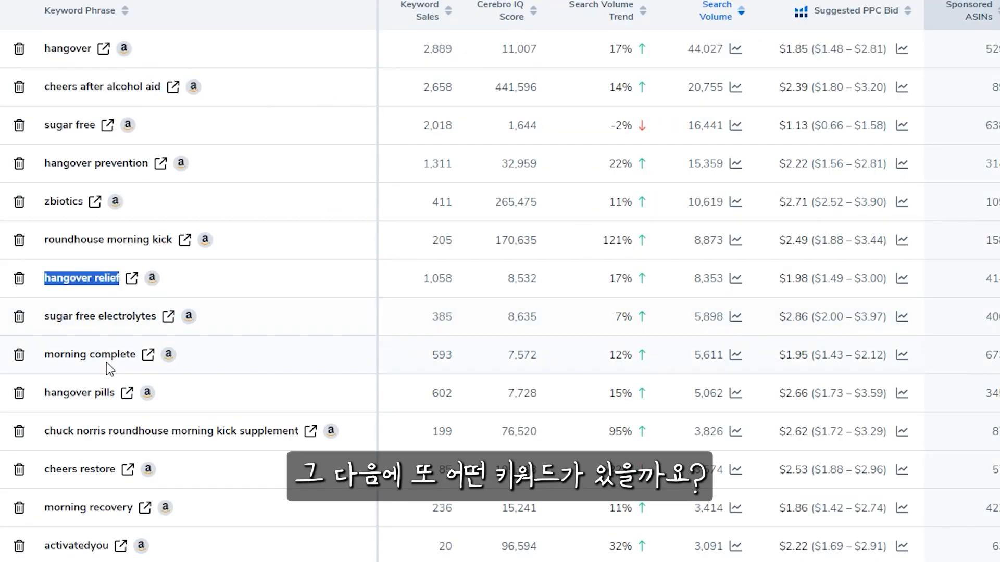
click(102, 357)
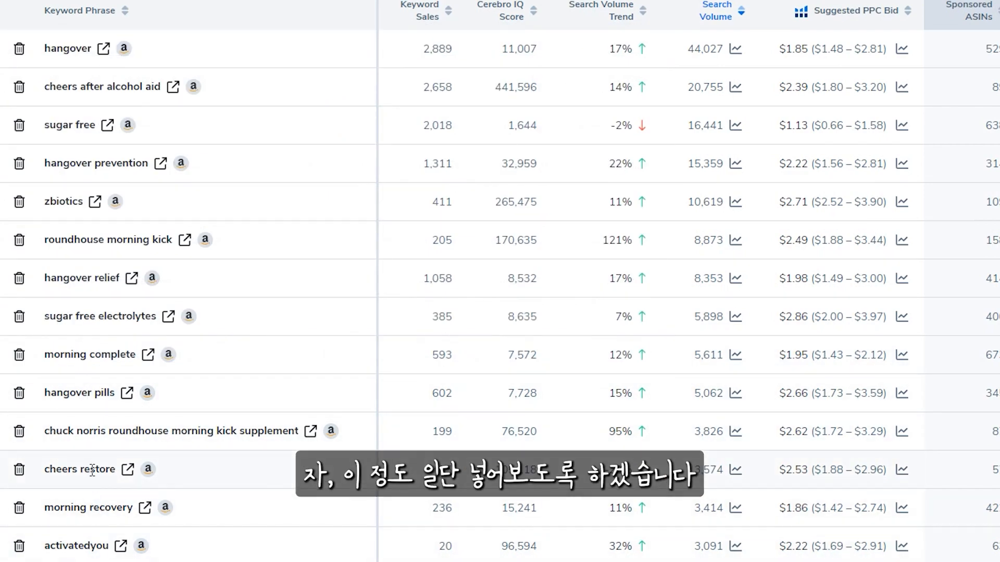
mouse_move(92, 468)
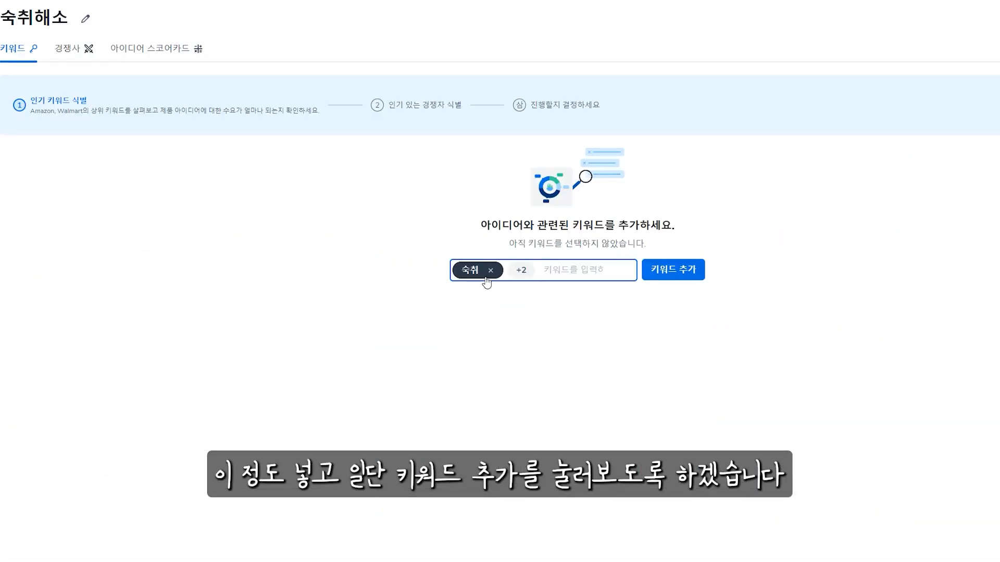
click(675, 270)
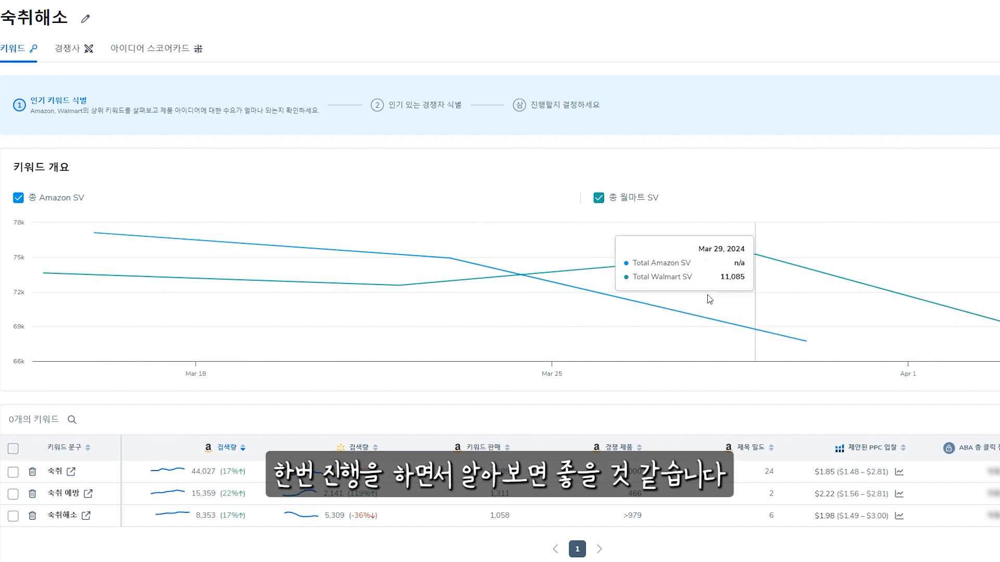
Proceed to the idea's competitor stage and enter the Morning Recovery product's ASIN, B07PJ239B6
scroll(932, 271, down, 3)
scroll(978, 260, up, 3)
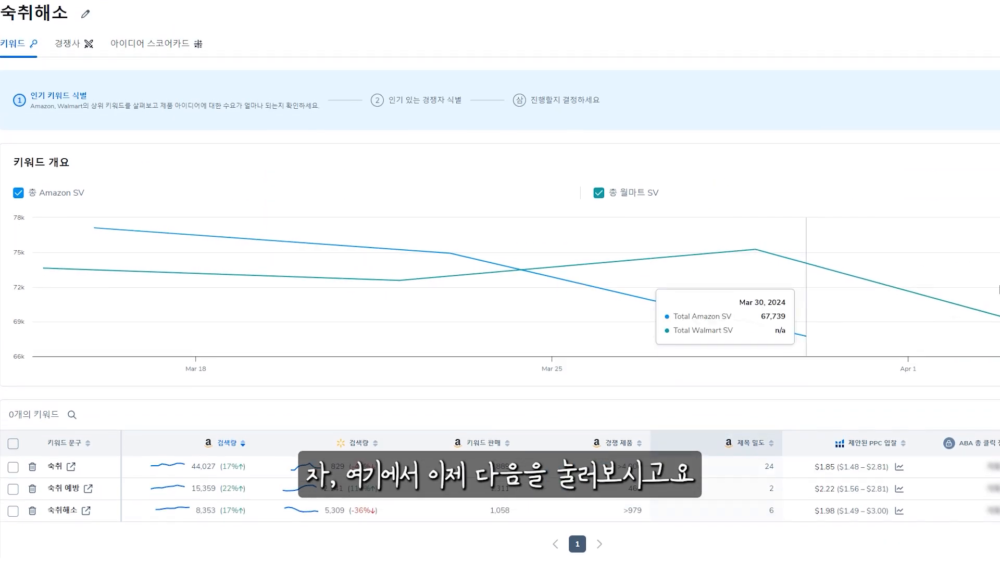
click(995, 105)
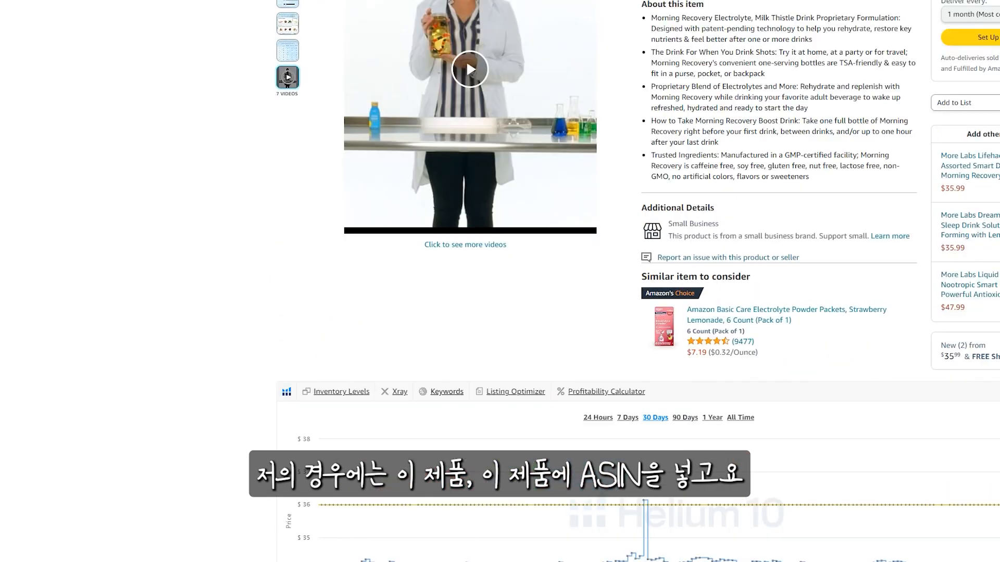
scroll(589, 209, up, 15)
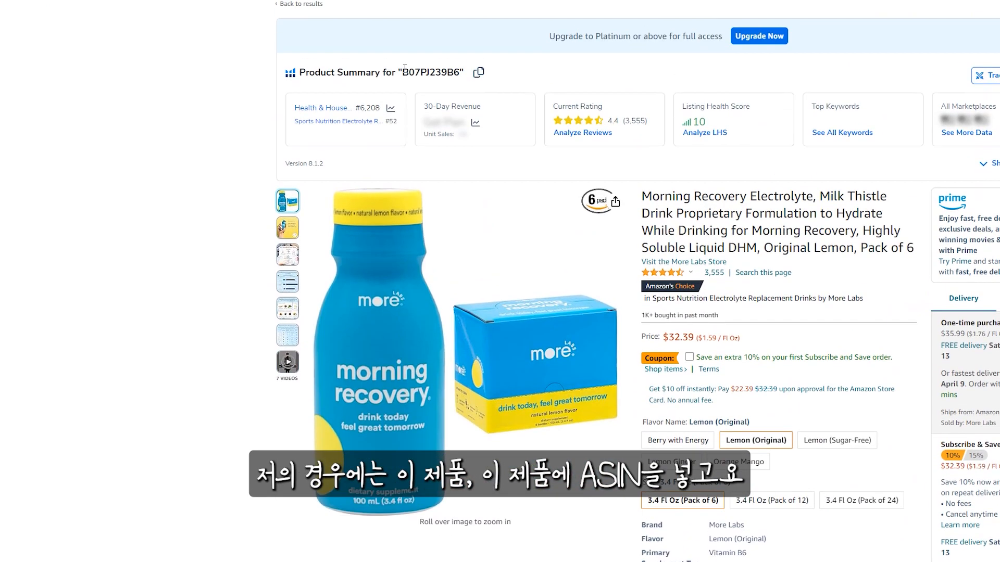
double_click(430, 71)
key(ctrl+c)
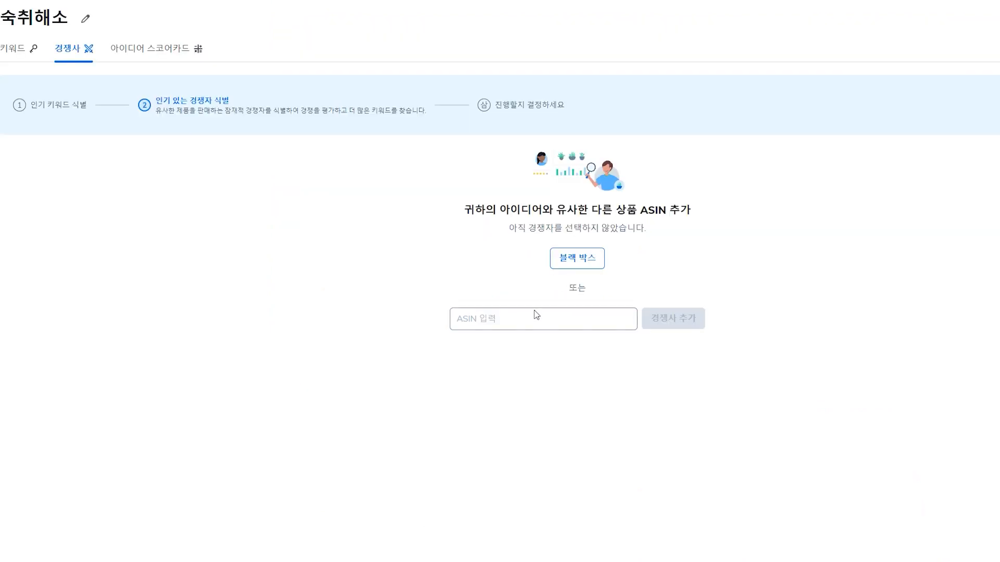
click(530, 323)
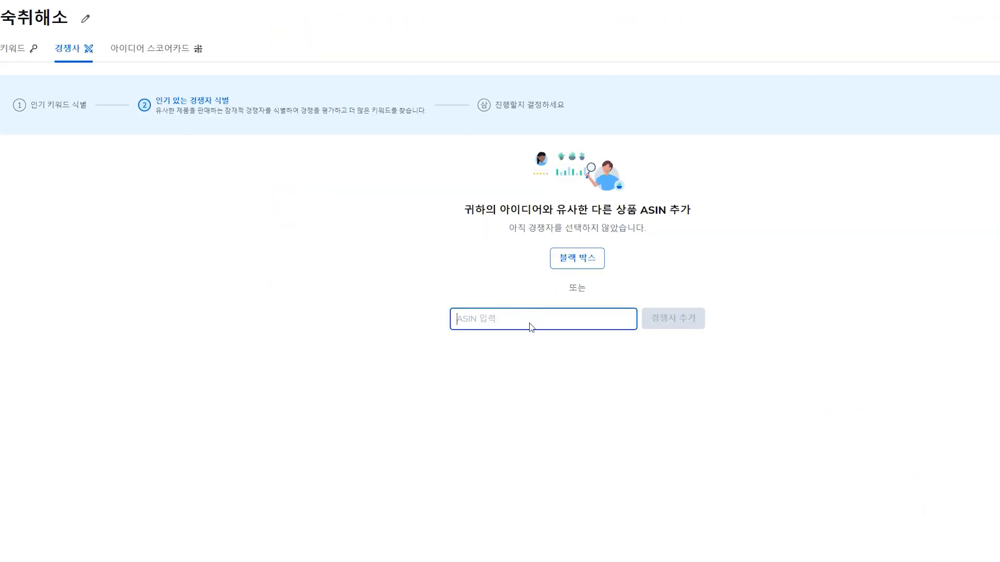
key(ctrl+v)
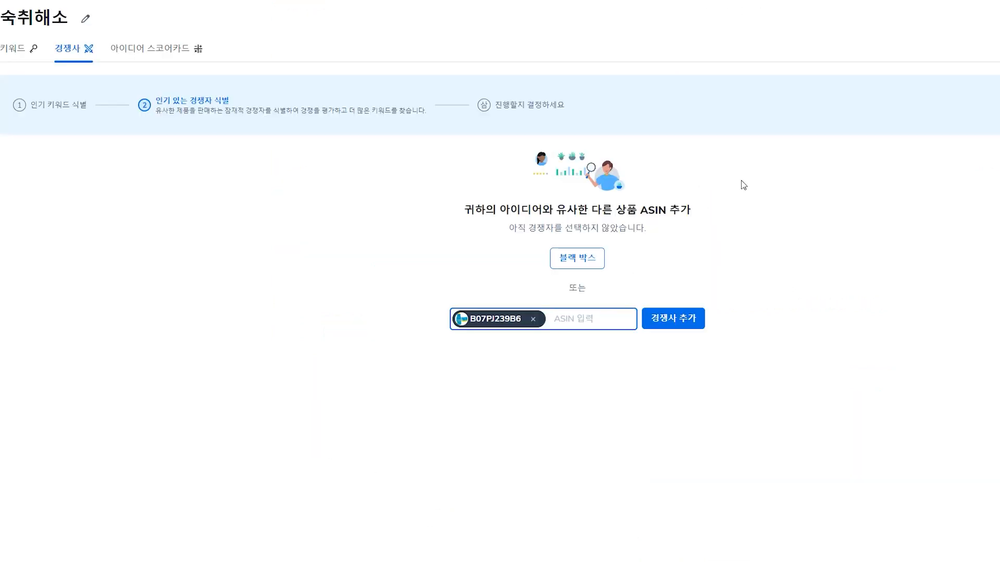
Enter the ASINs B08377B566 and B092XXDVQX as well, and add all three products as competitors of the idea
text(B08377B566)
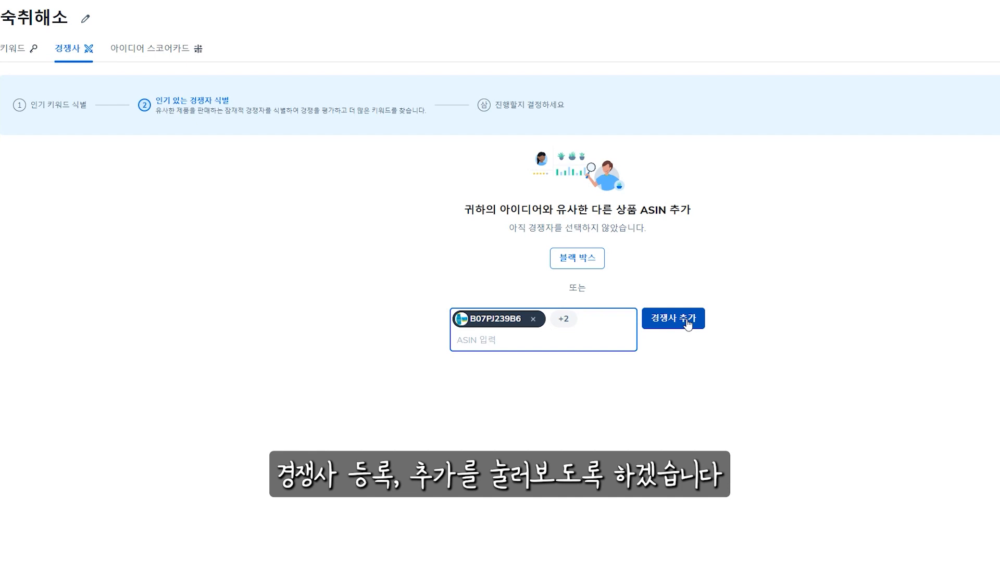
click(686, 321)
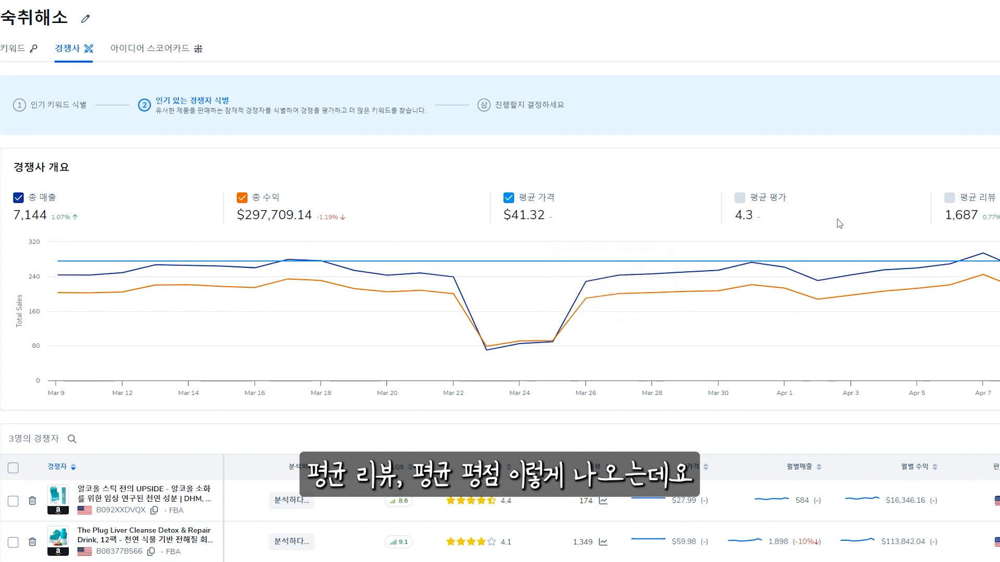
scroll(632, 284, down, 2)
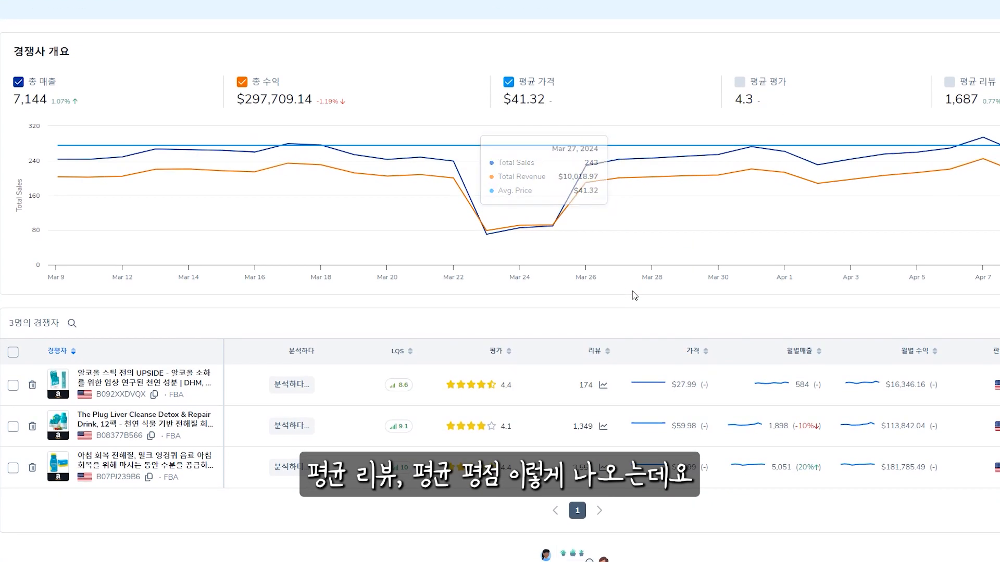
Inspect the 30-day review and rating history of competitor B08377B566
click(555, 362)
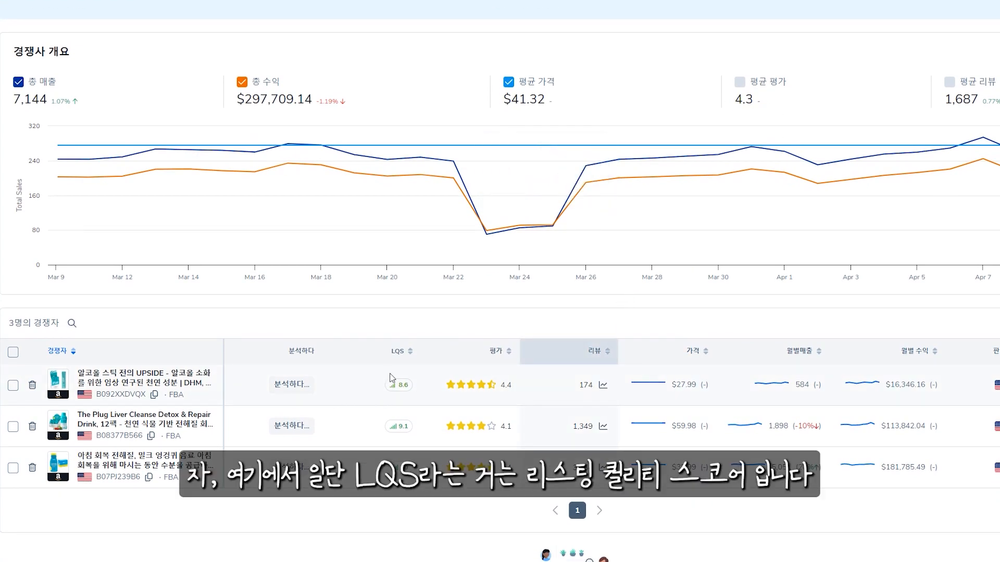
mouse_move(398, 360)
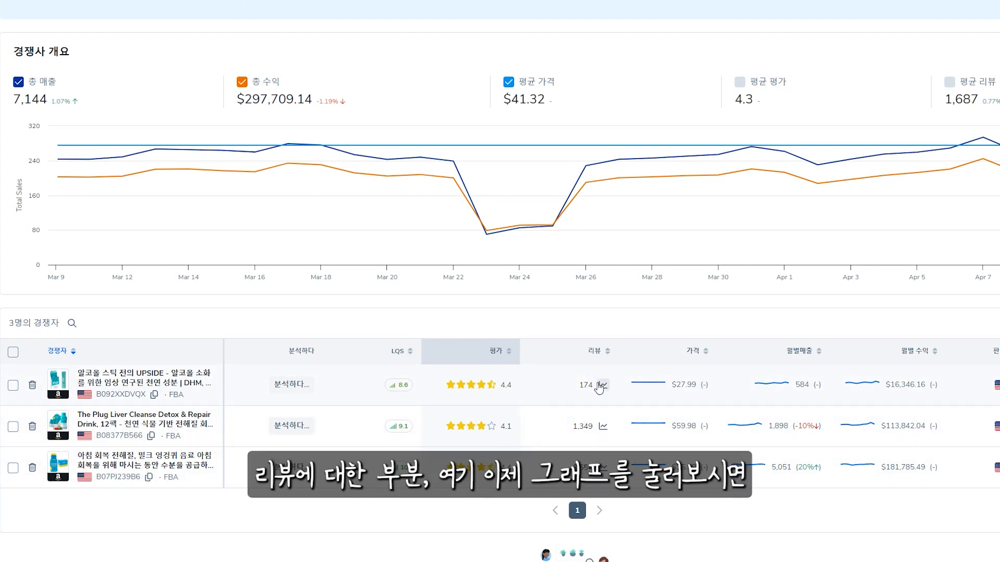
click(602, 427)
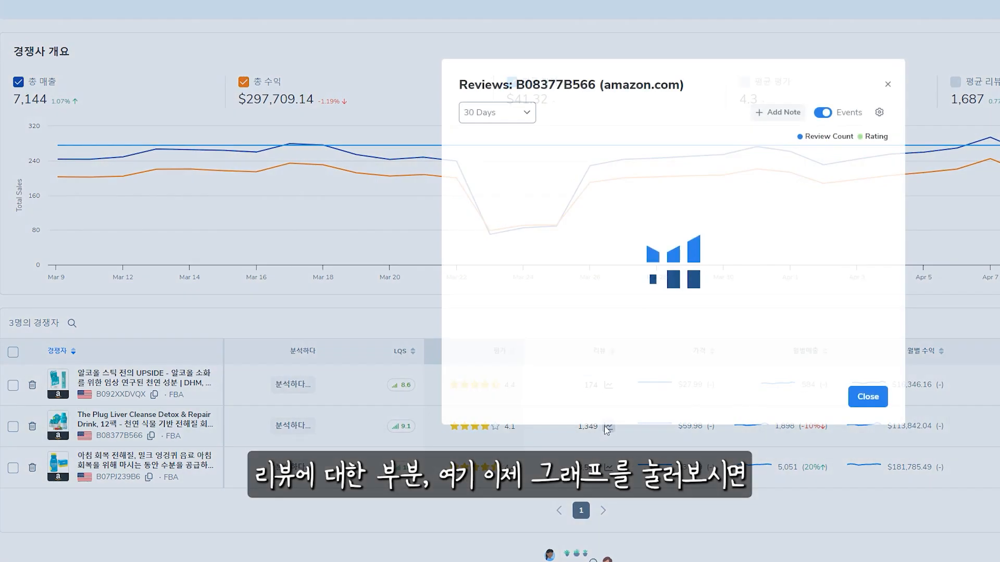
click(888, 84)
View competitor B07PJ239B6's review and rating history over all time (모든 시간)
click(607, 467)
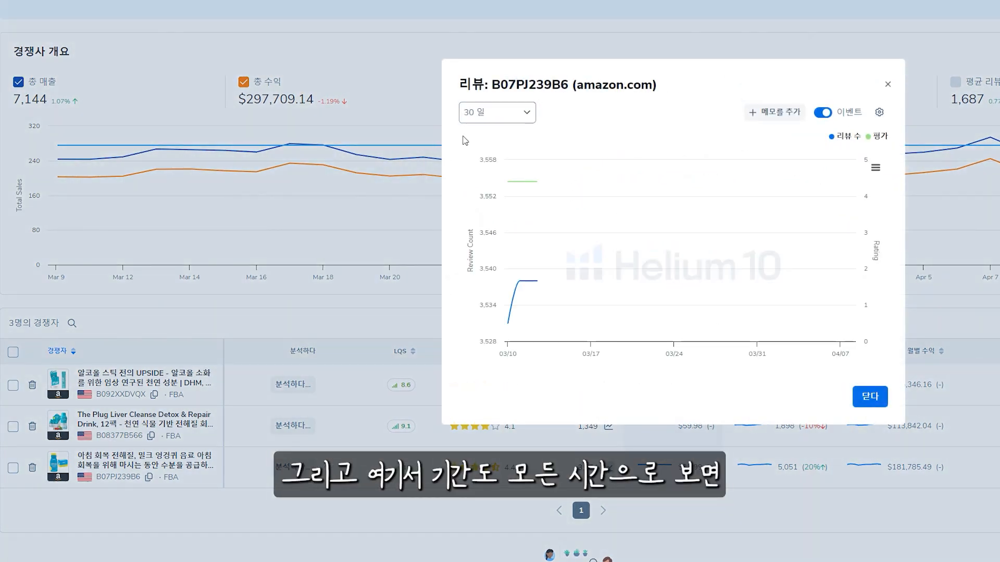
click(498, 113)
click(490, 207)
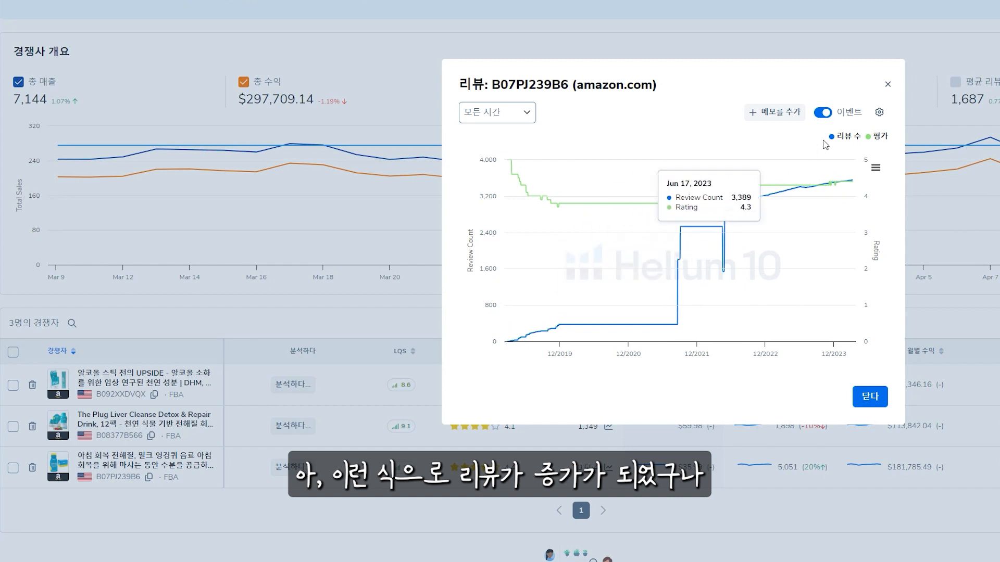
click(888, 84)
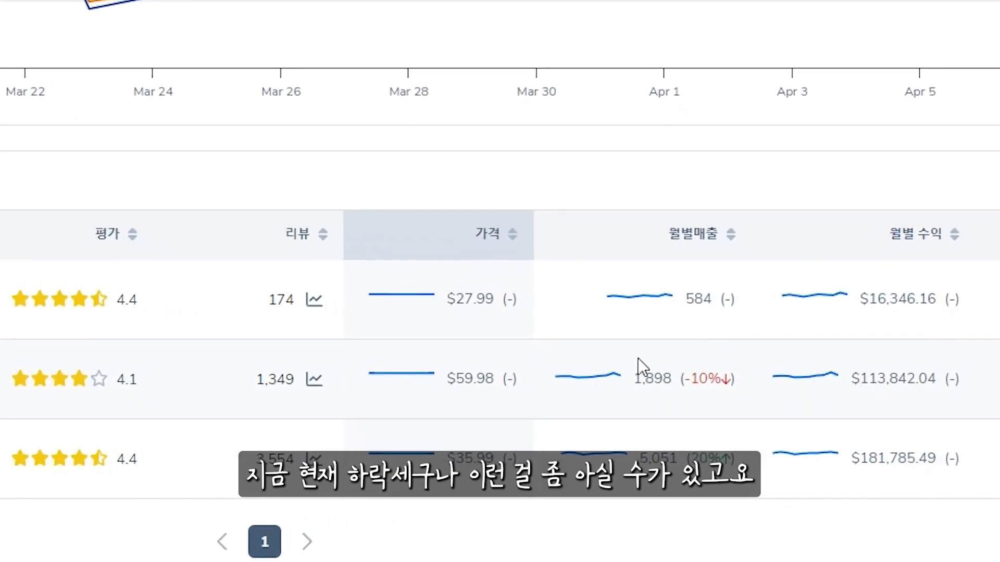
Check the monthly sales trend of competitor B07PJ239B6 and examine the idea scorecard's market research, market size and competition metrics
drag(620, 457, 708, 457)
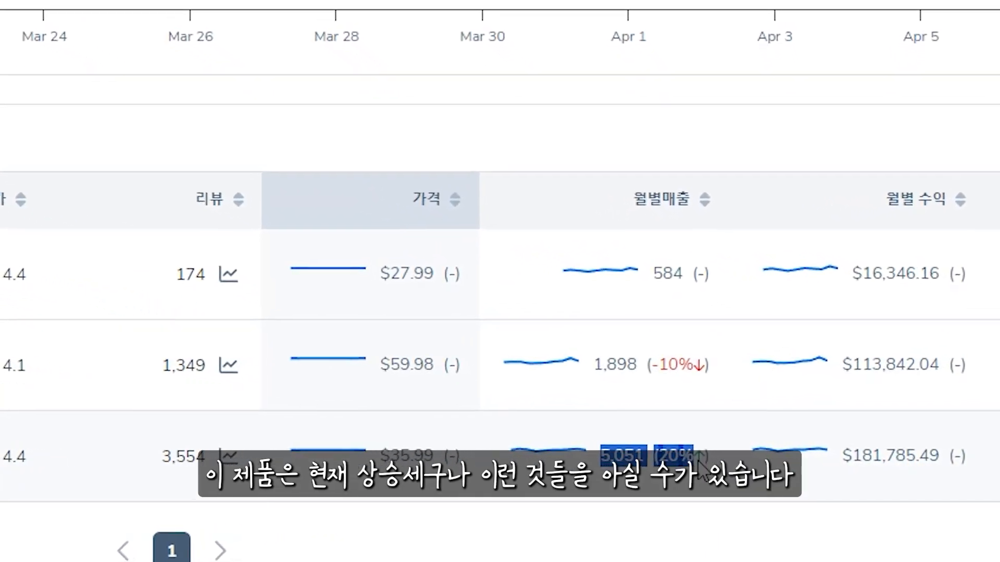
click(697, 300)
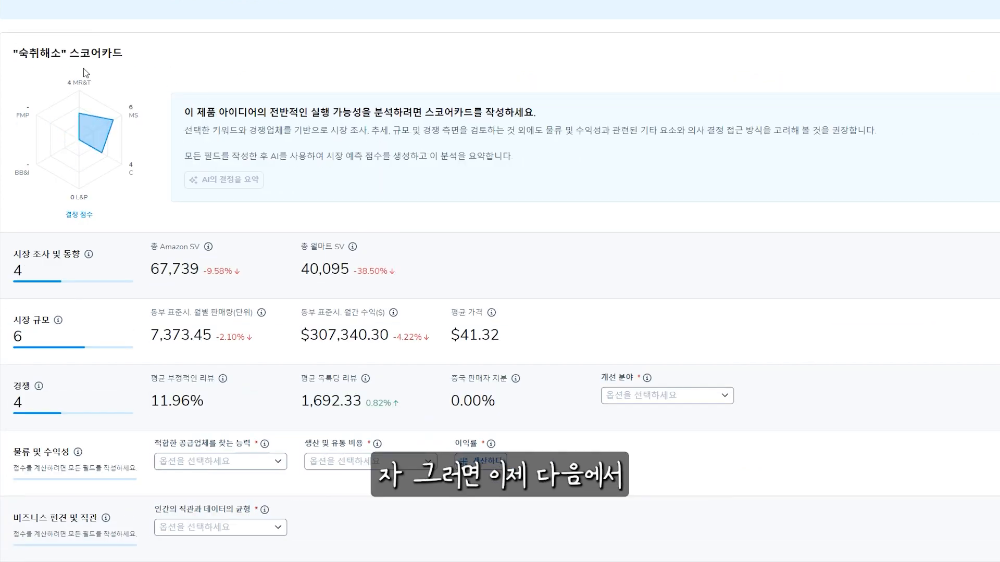
scroll(212, 127, up, 2)
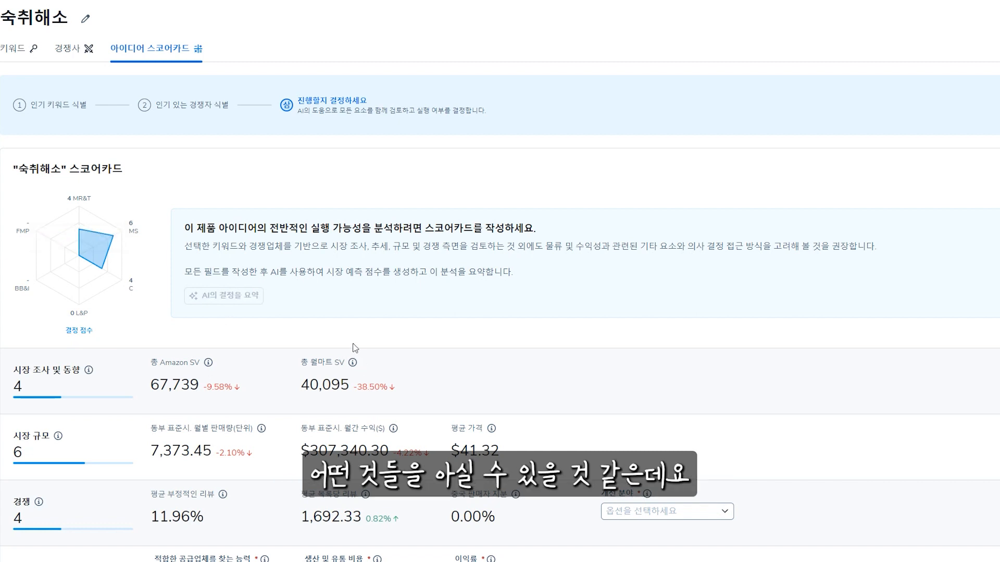
scroll(271, 325, down, 3)
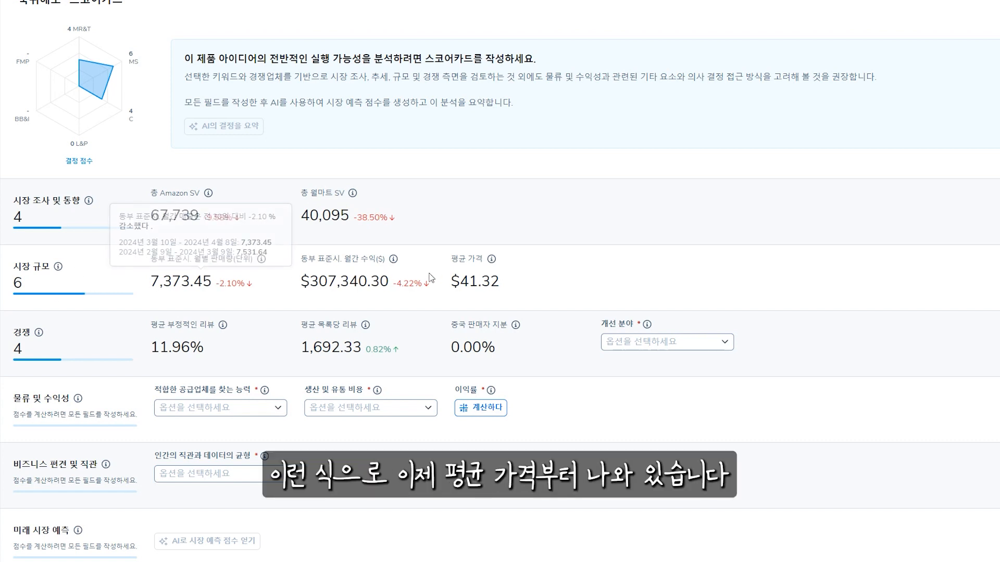
mouse_move(485, 281)
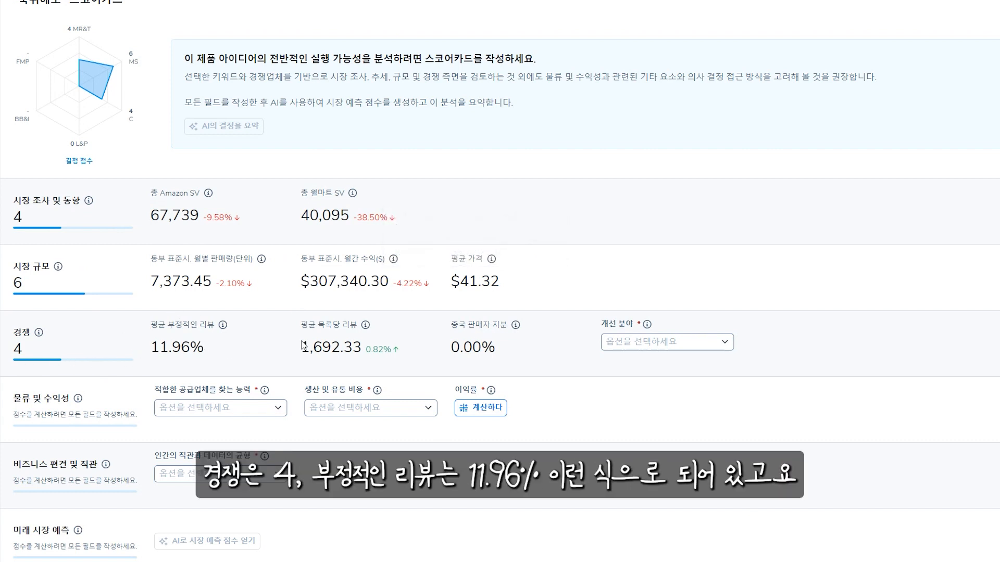
mouse_move(362, 345)
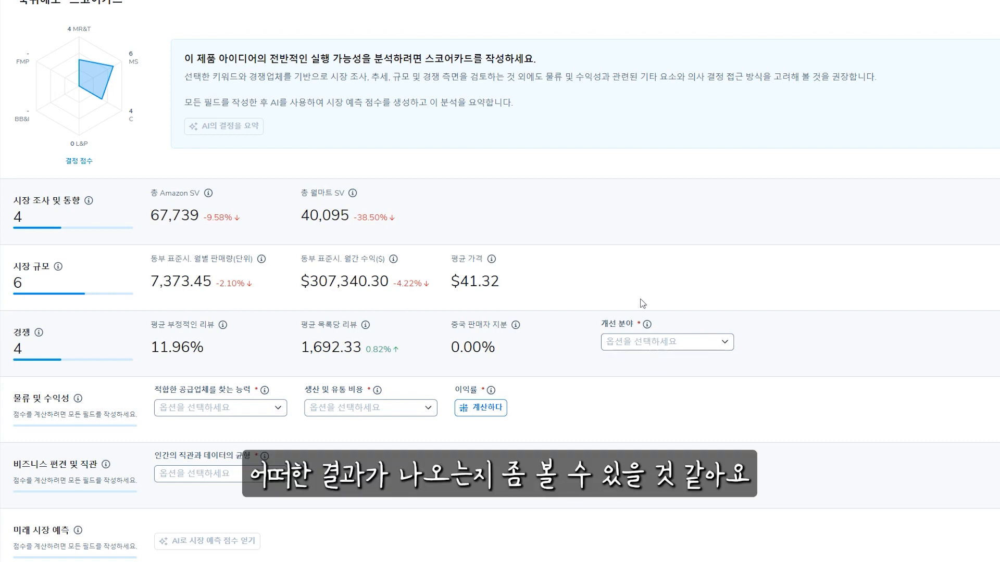
Set the scorecard's improvement area to three unique improvement suggestions (3가지 독특한 개선 제안) and the ability to find suppliers to 2 suitable suppliers
click(643, 346)
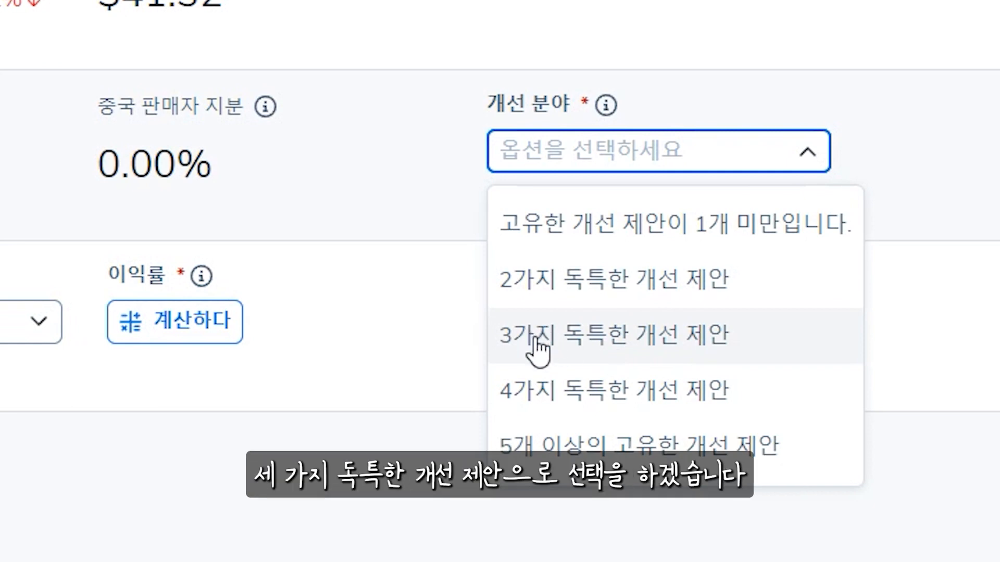
click(728, 339)
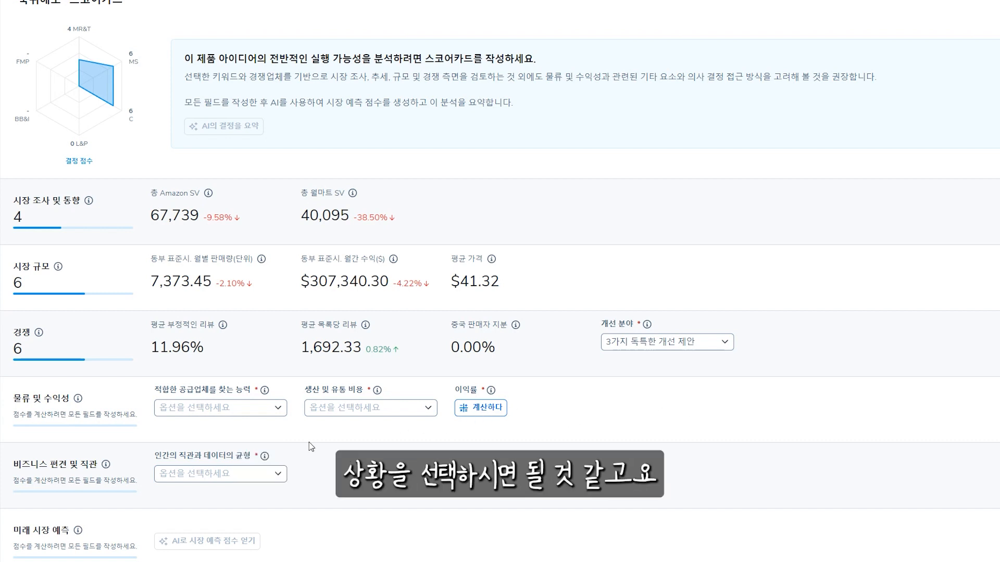
click(198, 413)
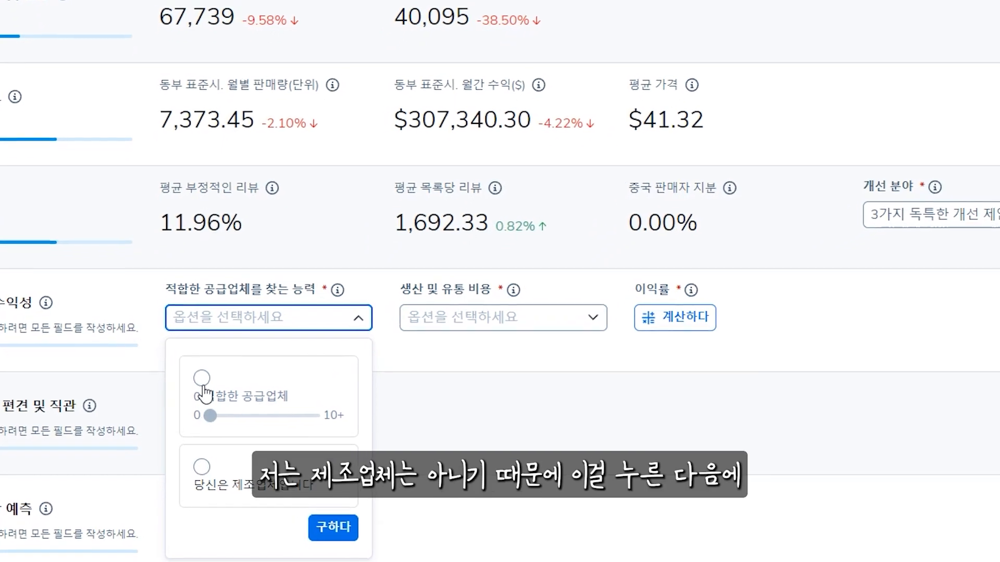
click(202, 379)
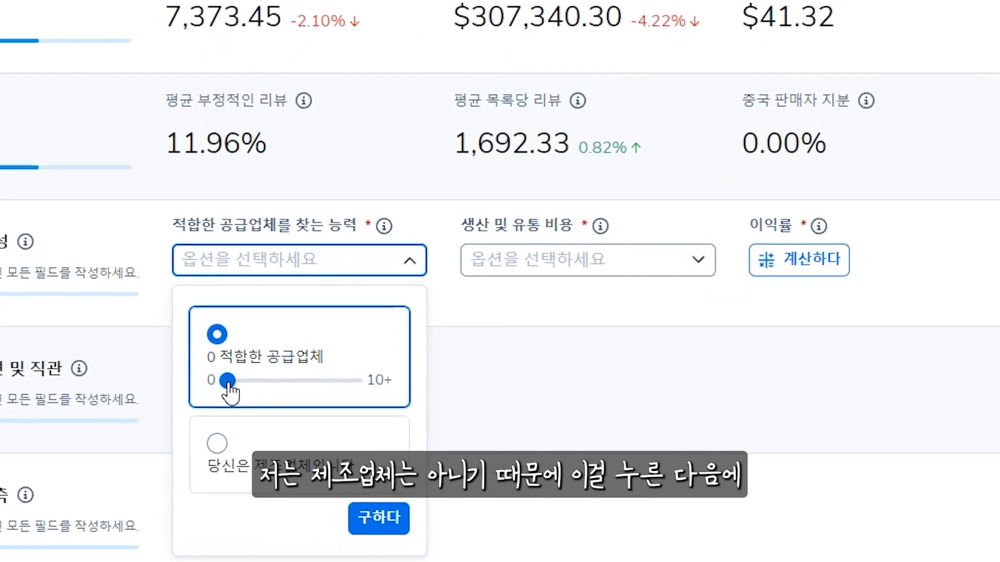
drag(228, 384, 286, 359)
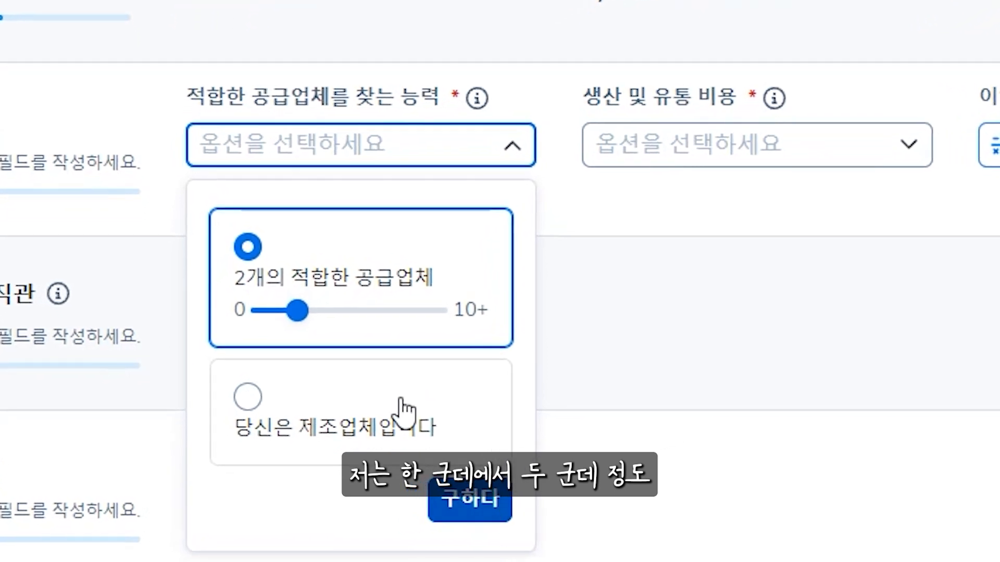
mouse_move(298, 311)
mouse_down()
mouse_move(268, 311)
mouse_move(297, 312)
mouse_up()
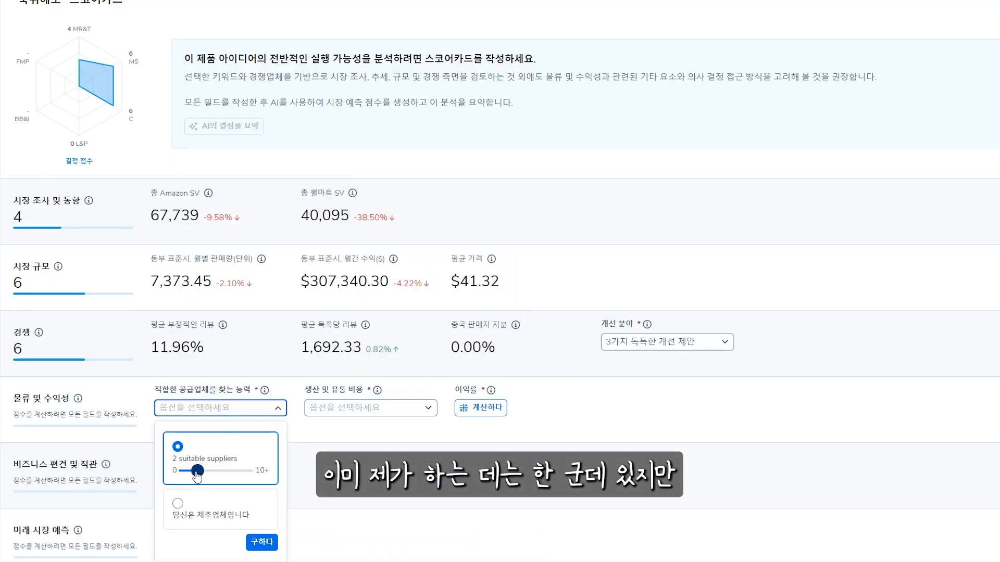
click(272, 543)
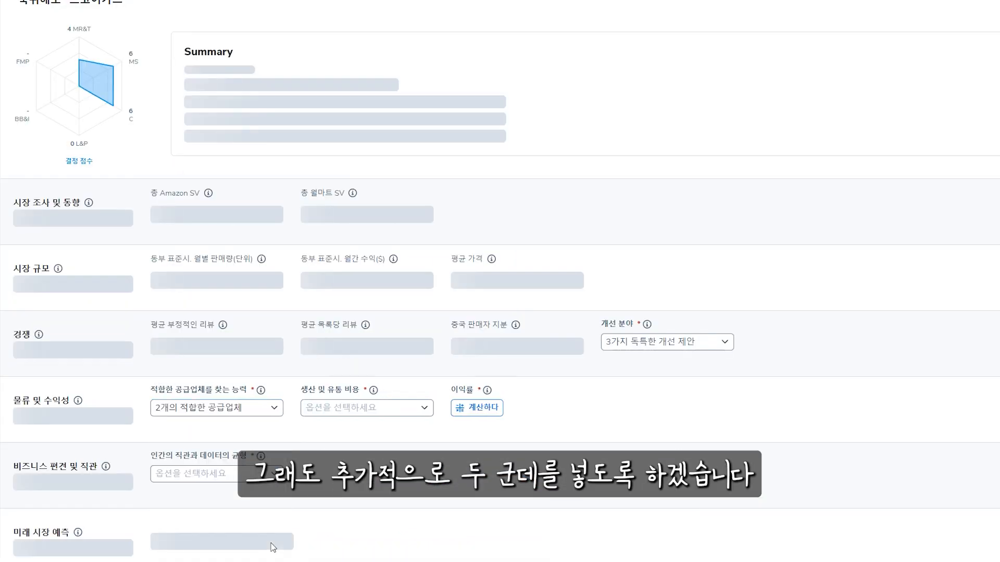
Set the production and distribution cost in the scorecard to 35% of the product price
click(374, 412)
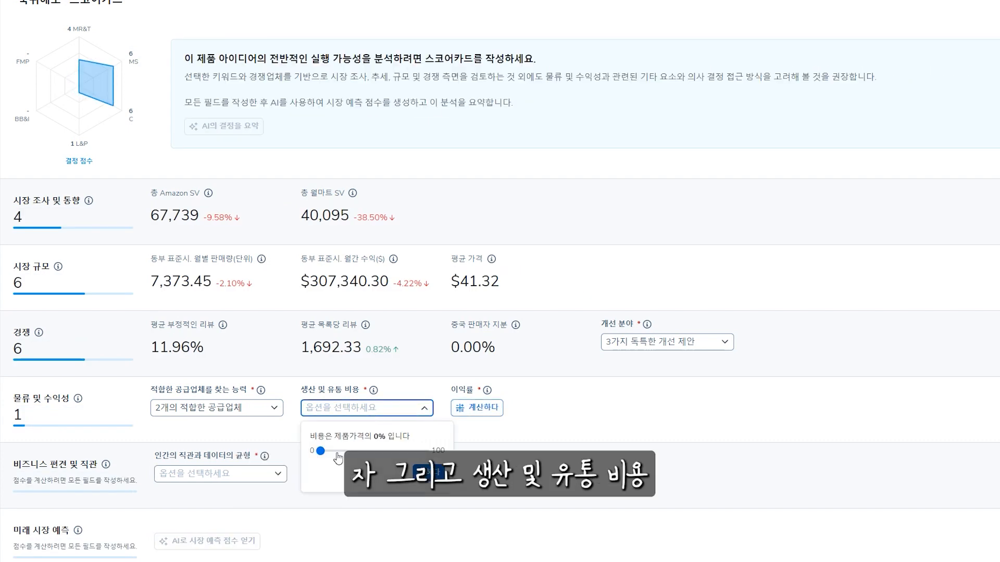
drag(321, 451, 356, 452)
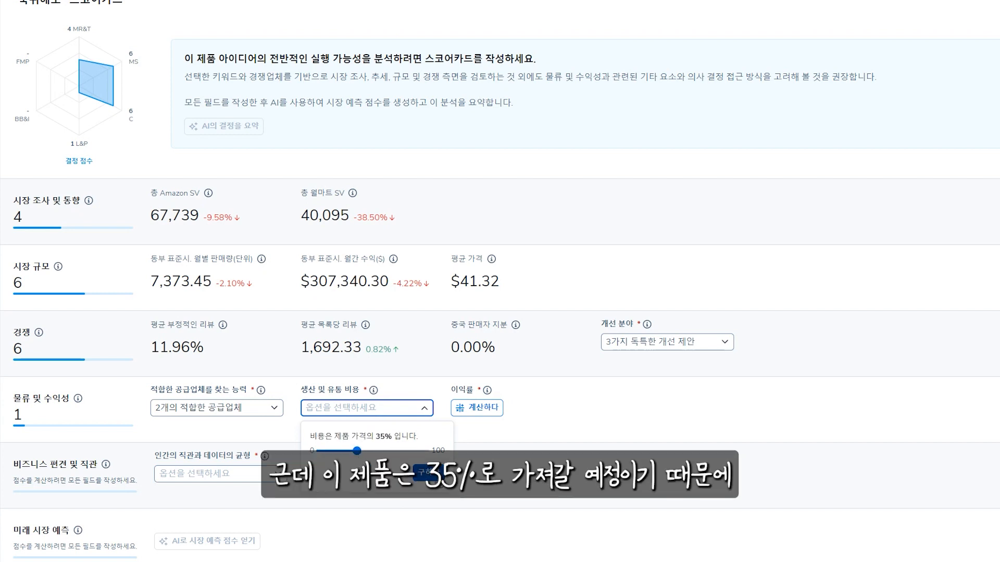
click(425, 472)
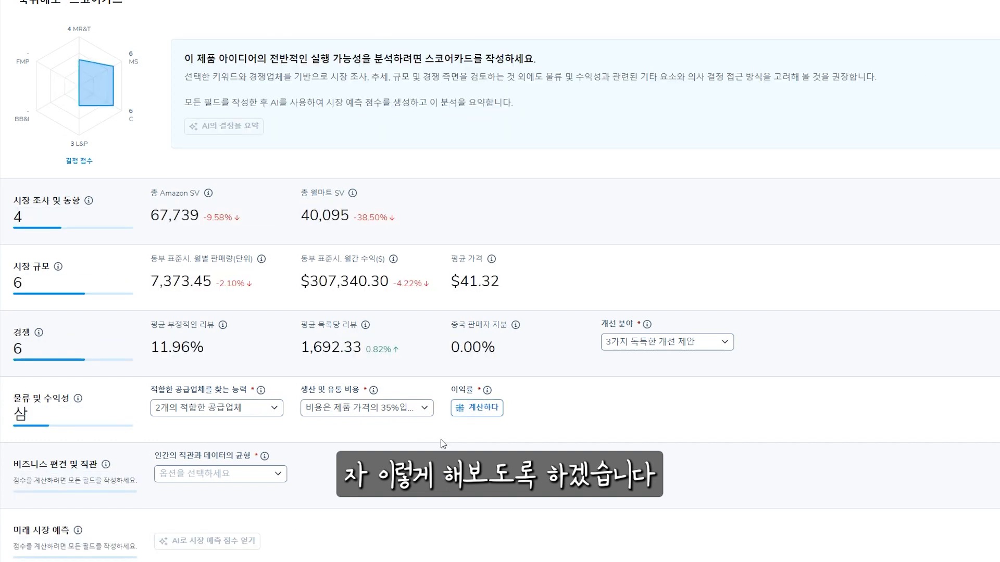
In the scorecard's profitability calculator, set the selling price to $39.99 and the product cost to $7.50
click(484, 411)
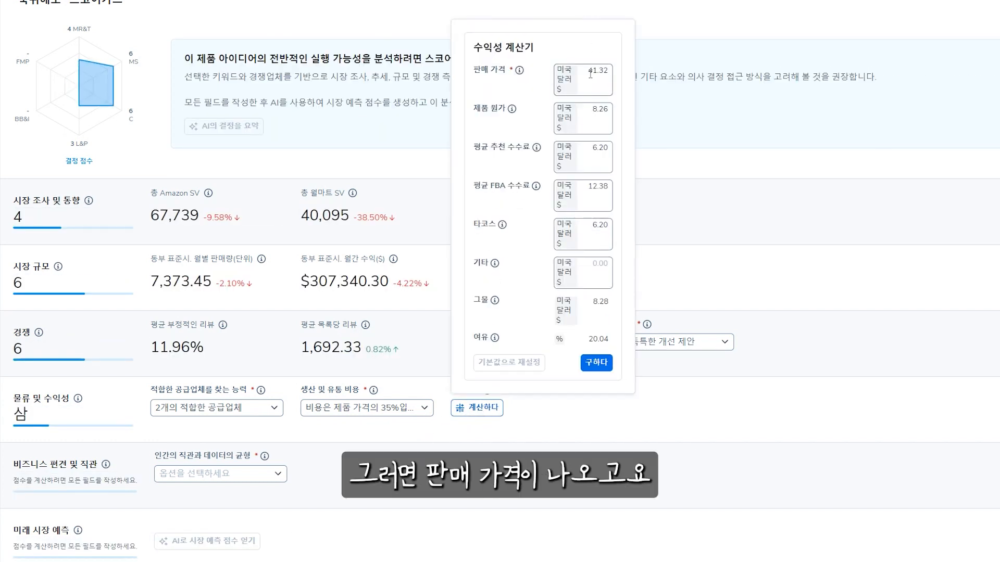
drag(590, 73, 609, 73)
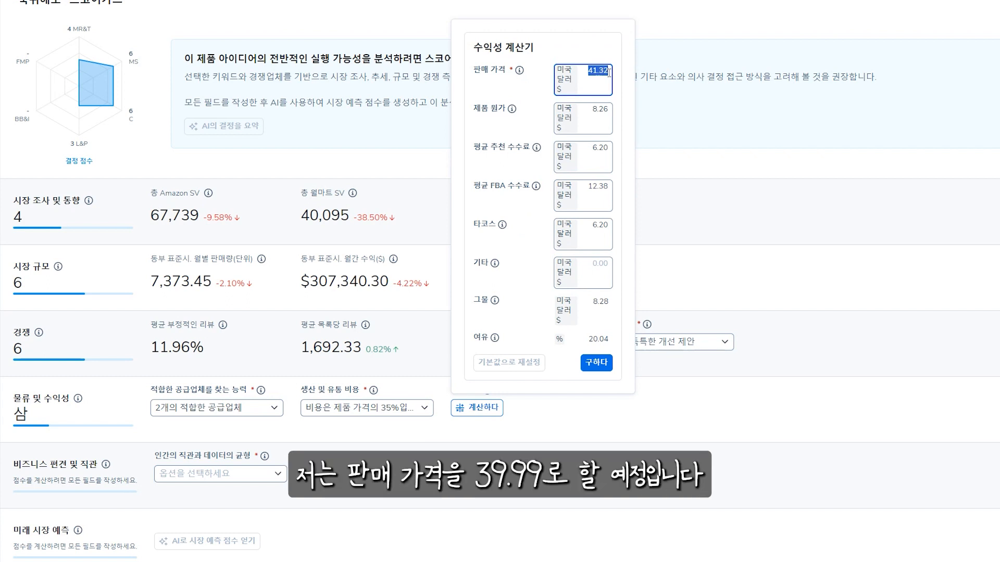
text(39.99)
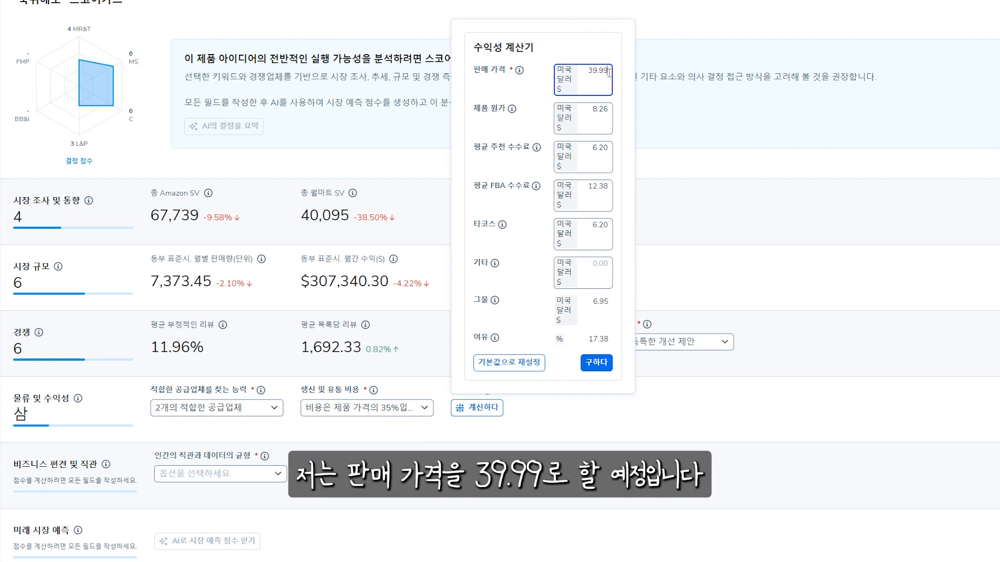
click(619, 52)
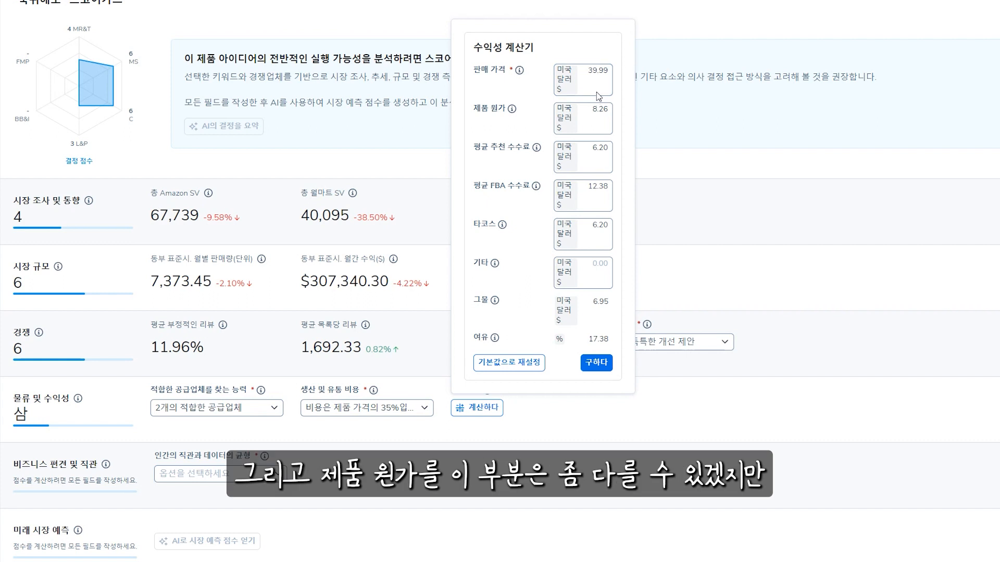
drag(588, 110, 617, 108)
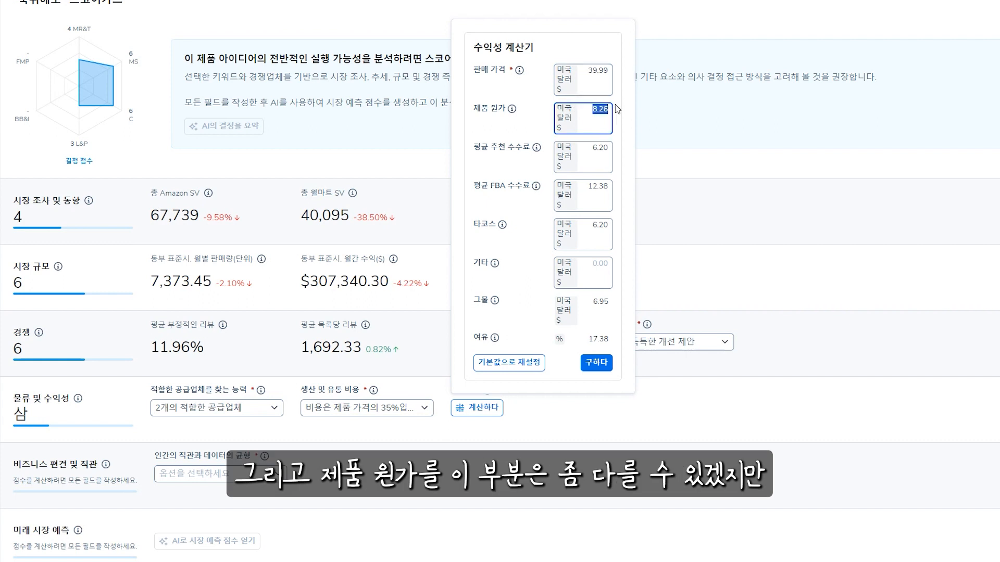
text(7.500)
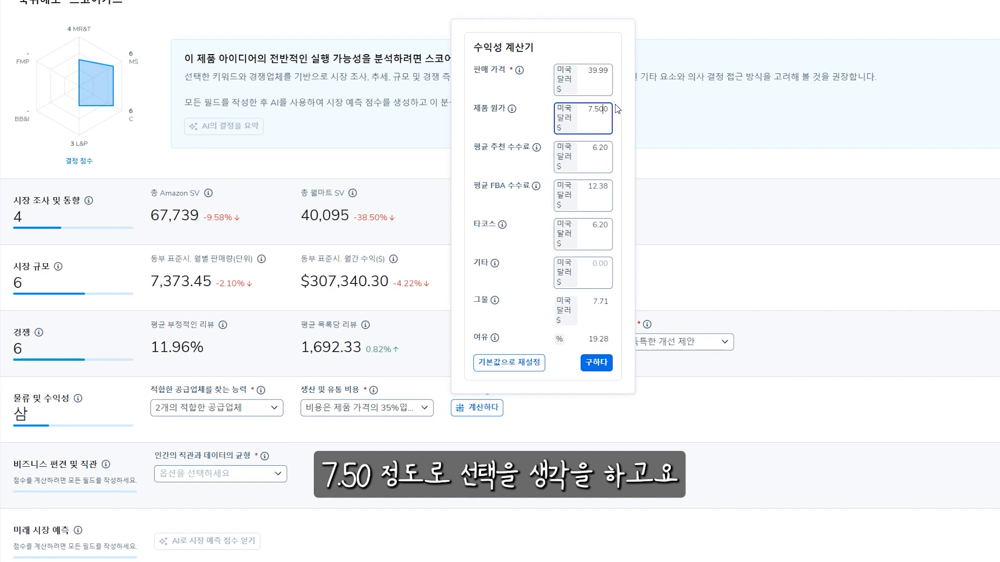
click(618, 108)
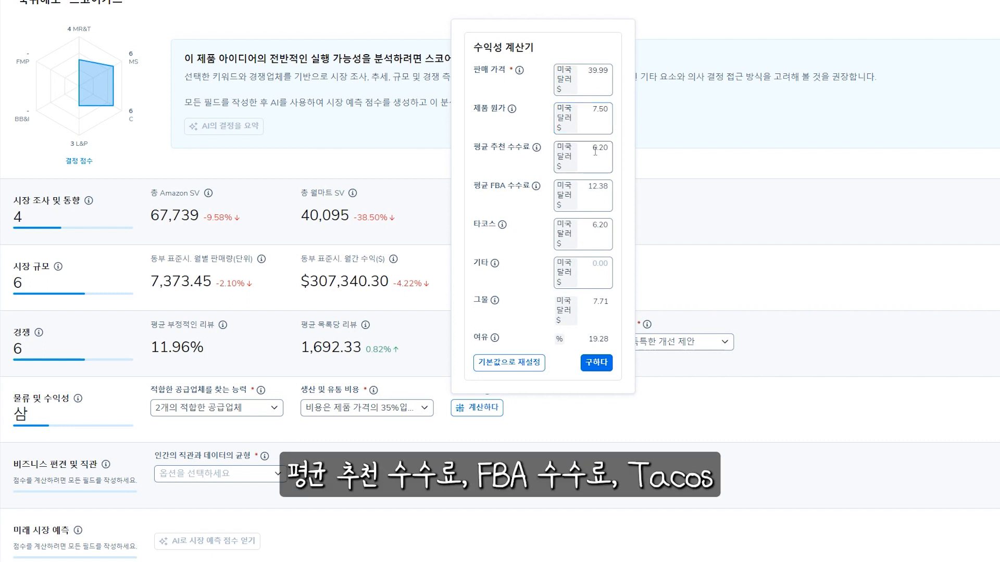
Set the TACoS cost to $0.00 and apply the profitability calculation to the scorecard
click(595, 230)
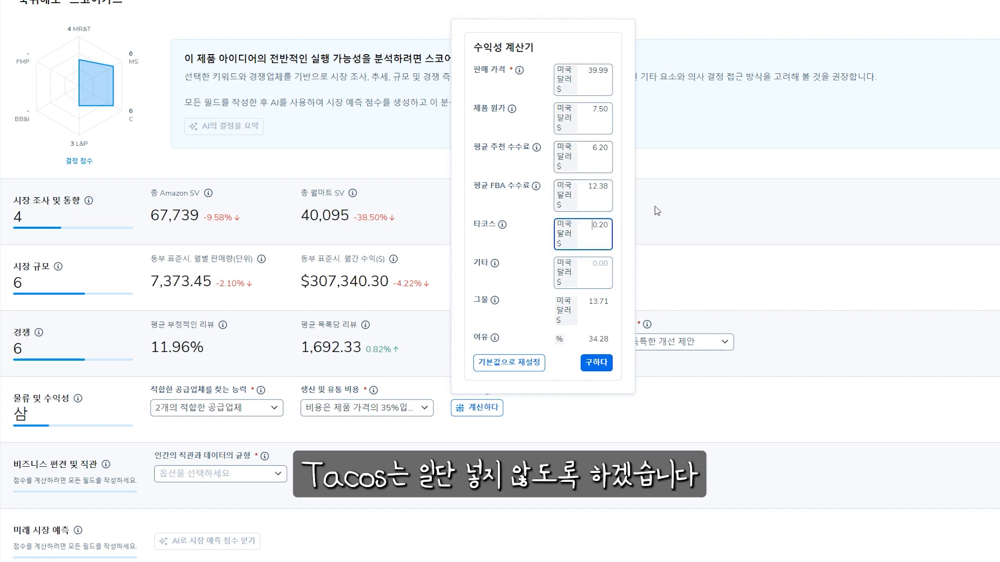
text(0.0)
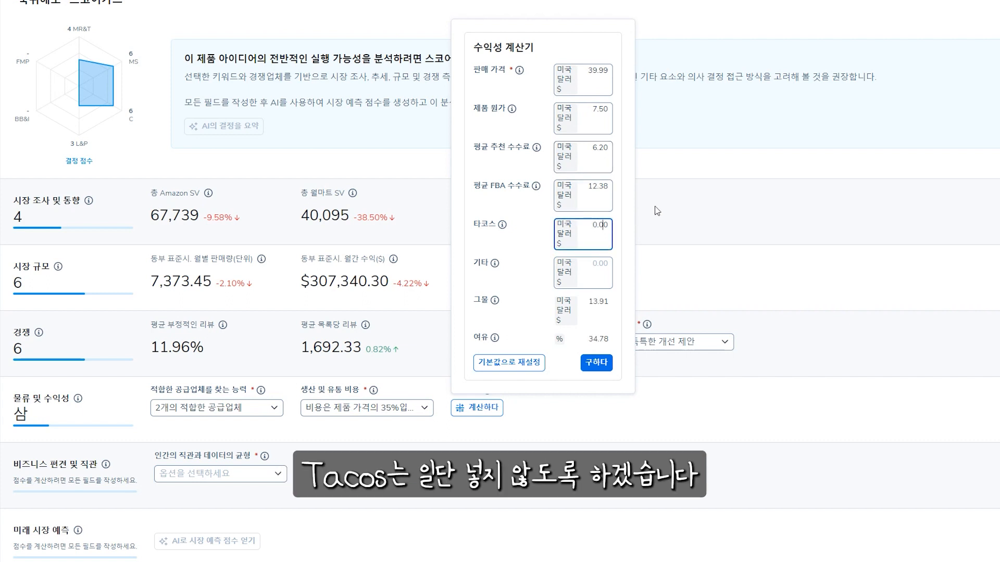
click(624, 236)
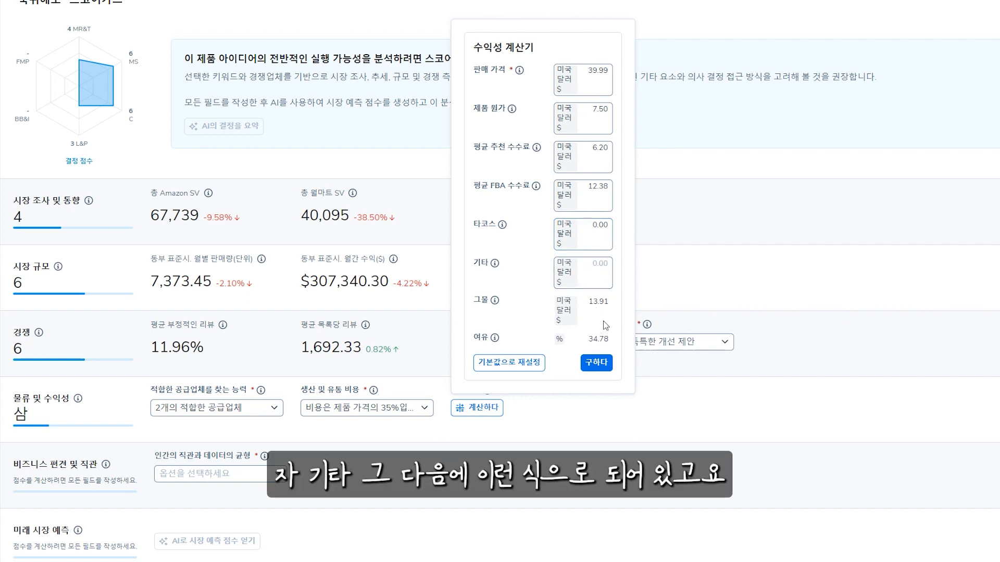
click(594, 372)
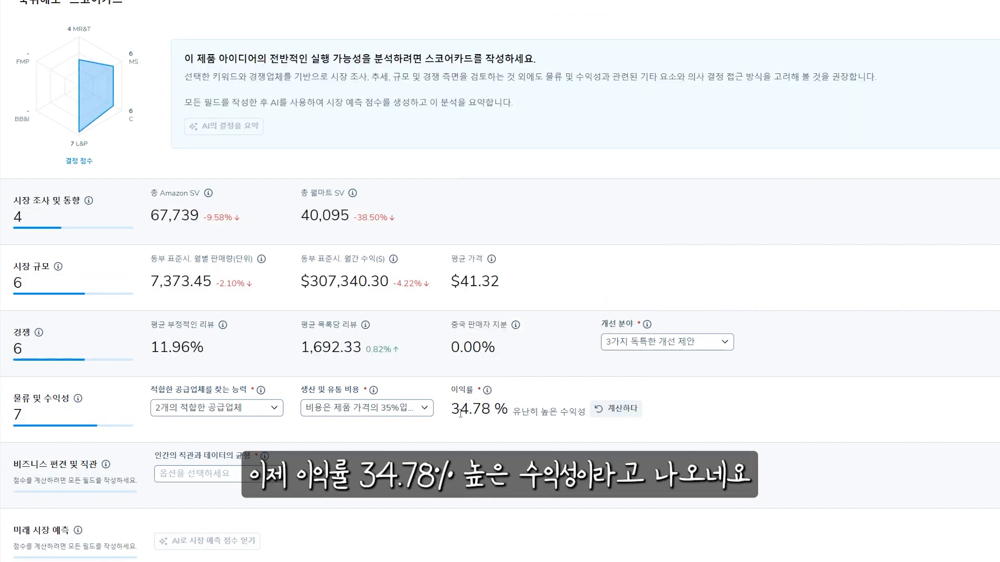
Check the scorecard's calculated profit margin and reopen the profitability calculator to view its cost fields
drag(451, 412, 507, 415)
click(538, 416)
click(658, 354)
click(736, 308)
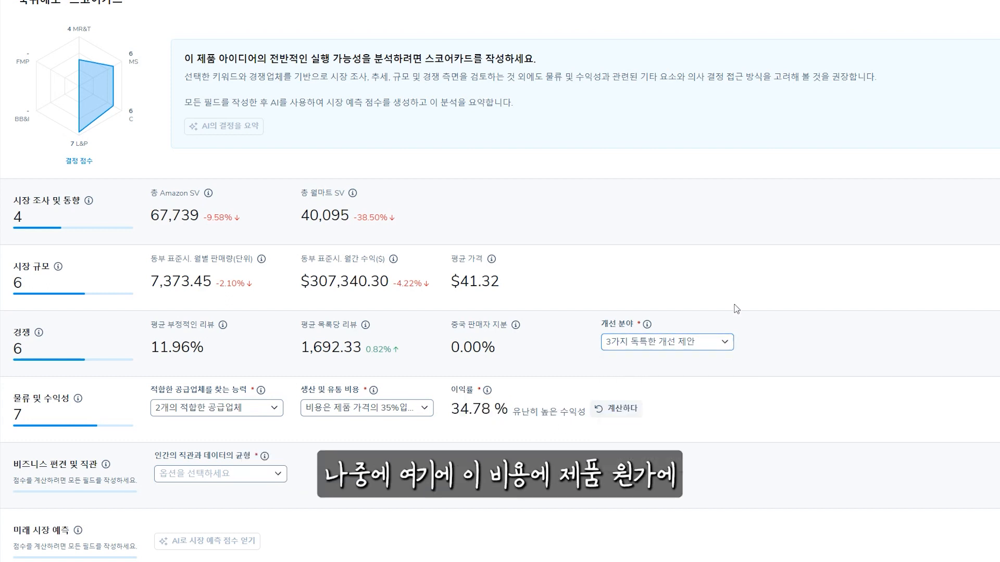
click(599, 409)
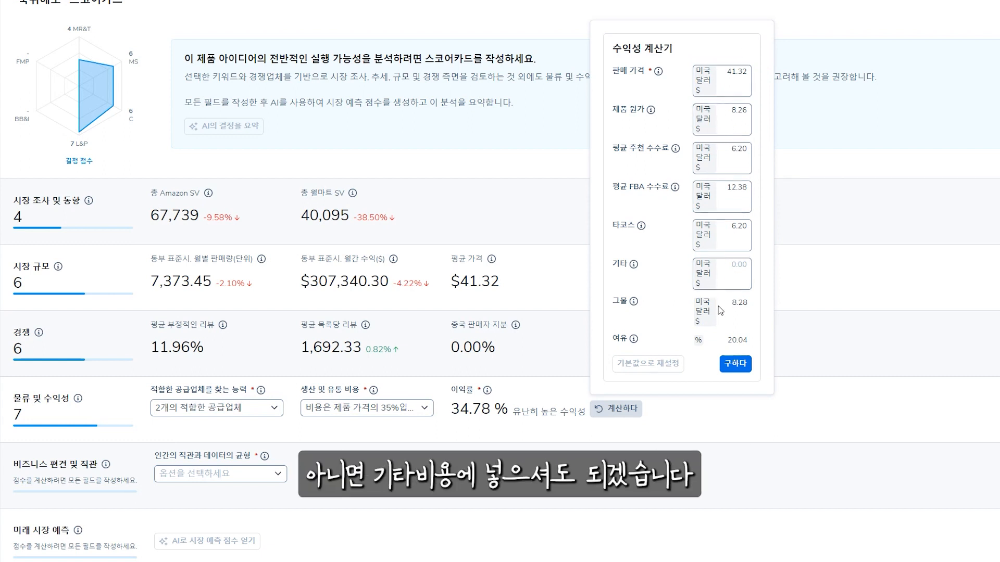
Review the cost and margin fields in the scorecard's profitability calculator once more and close it without applying changes
click(871, 376)
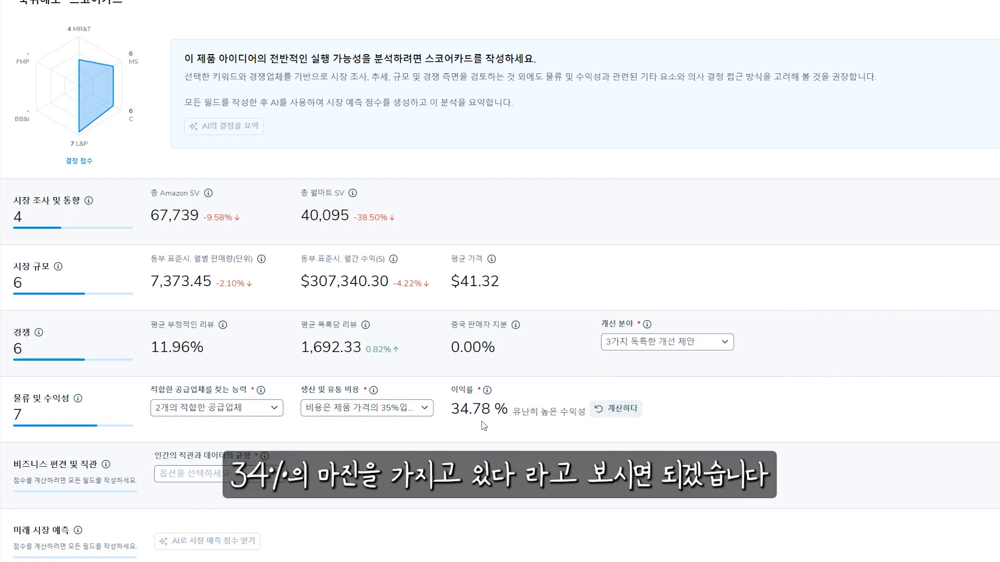
click(614, 408)
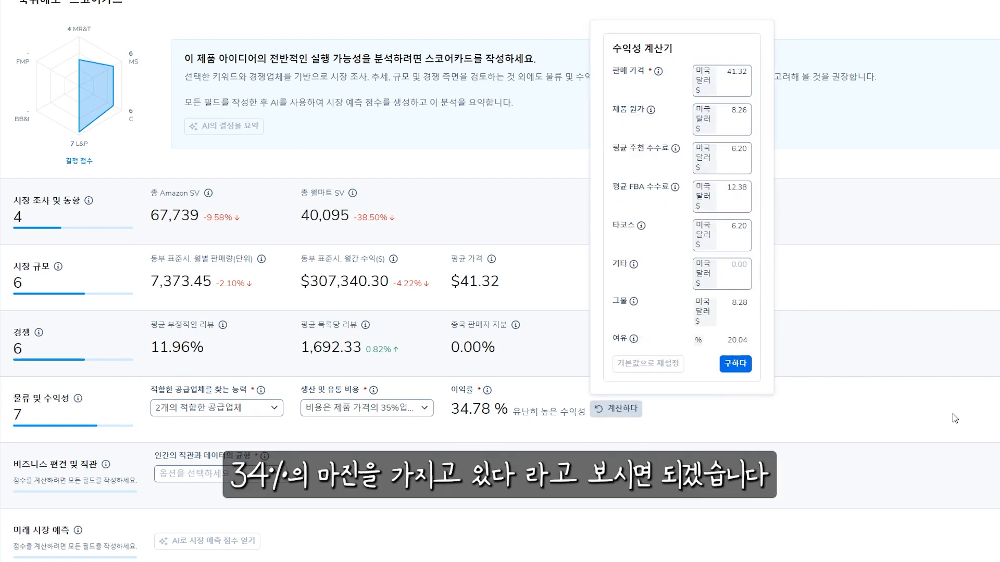
click(697, 436)
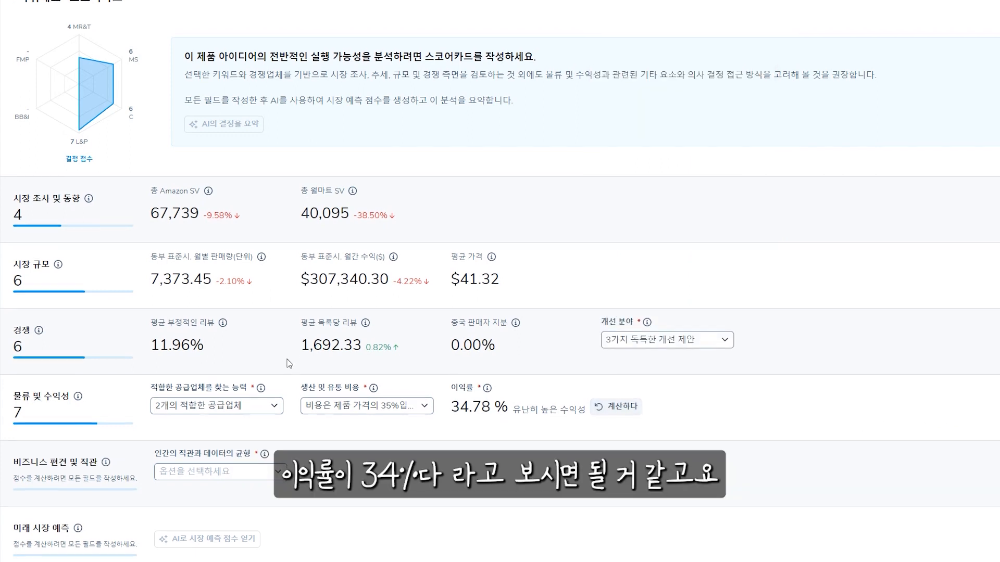
Set the scorecard's balance of human intuition and data to the data-based option
scroll(219, 420, down, 1)
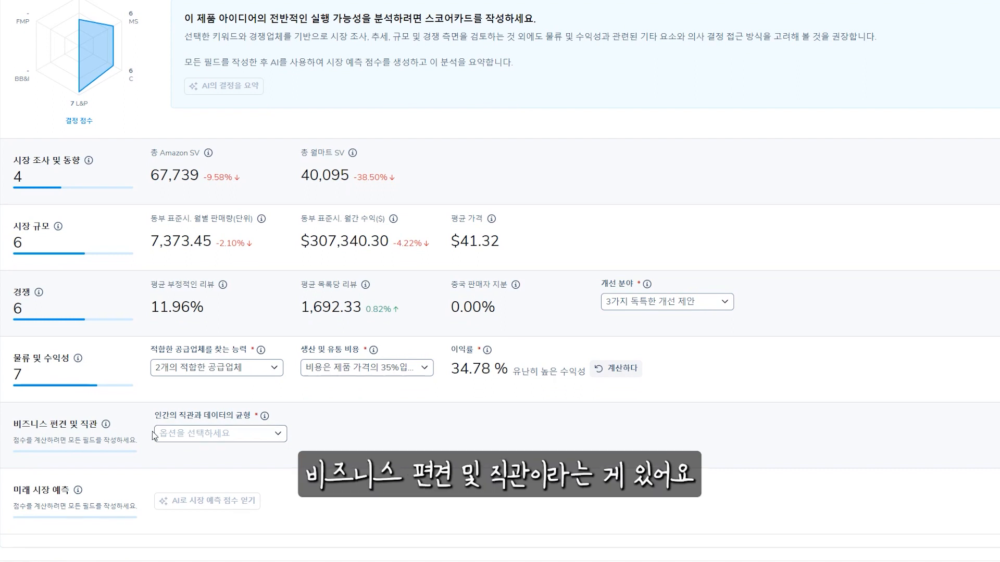
click(192, 435)
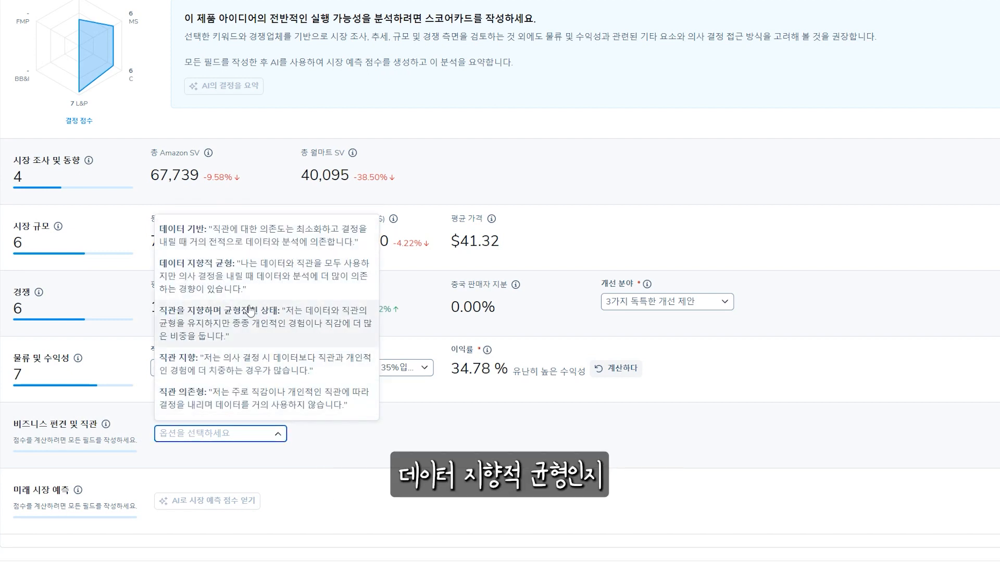
click(246, 243)
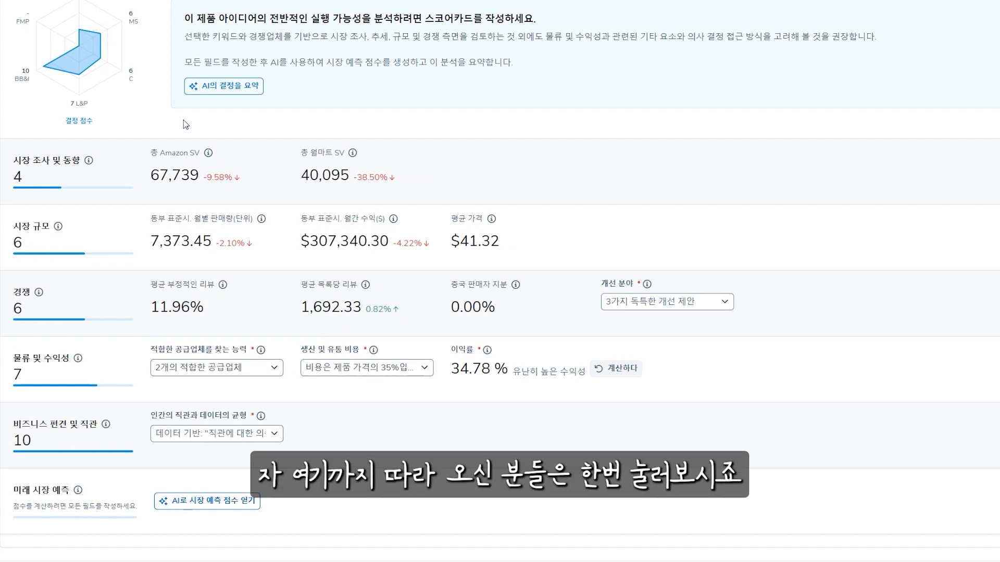
Generate the future market forecast score with AI, read the expected market trend and recalculate it
click(229, 502)
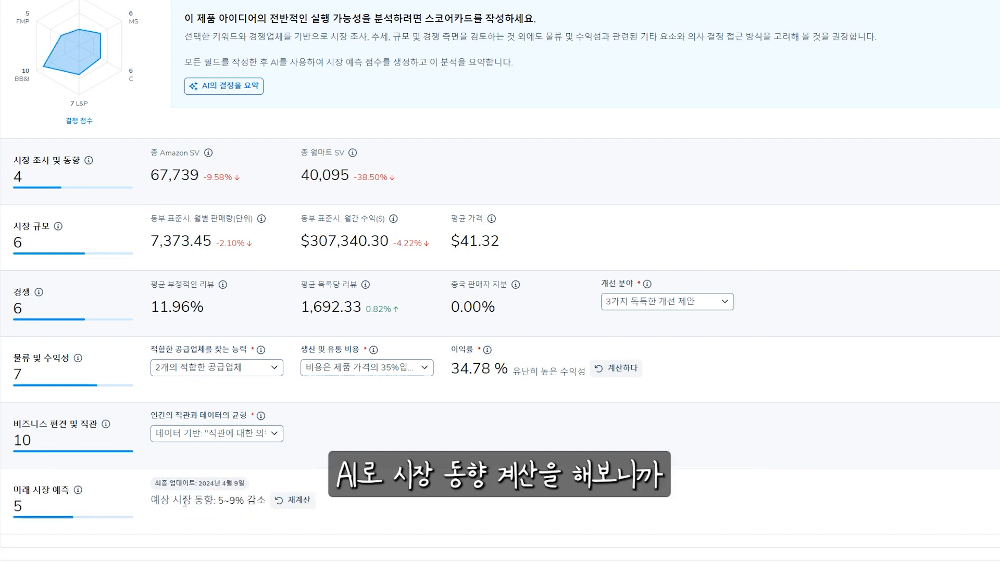
drag(158, 502, 244, 501)
click(257, 498)
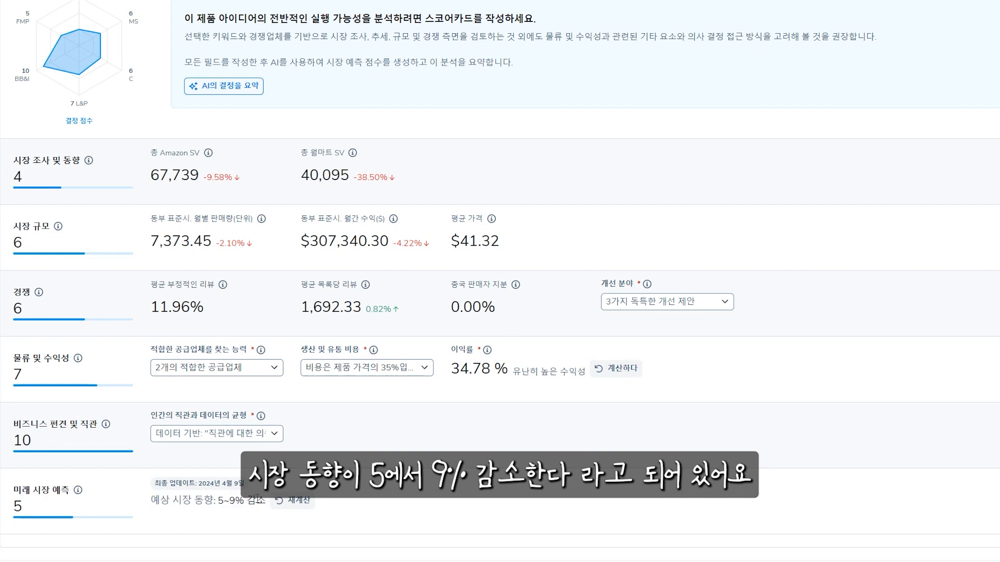
click(298, 501)
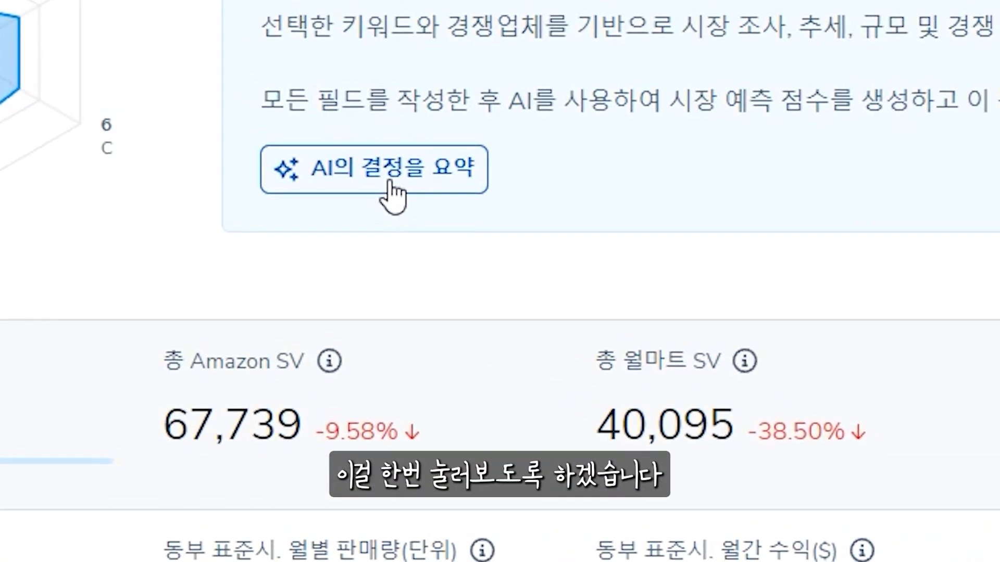
Generate the AI decision summary for the scorecard and view the browser's page translation option without applying it
click(398, 188)
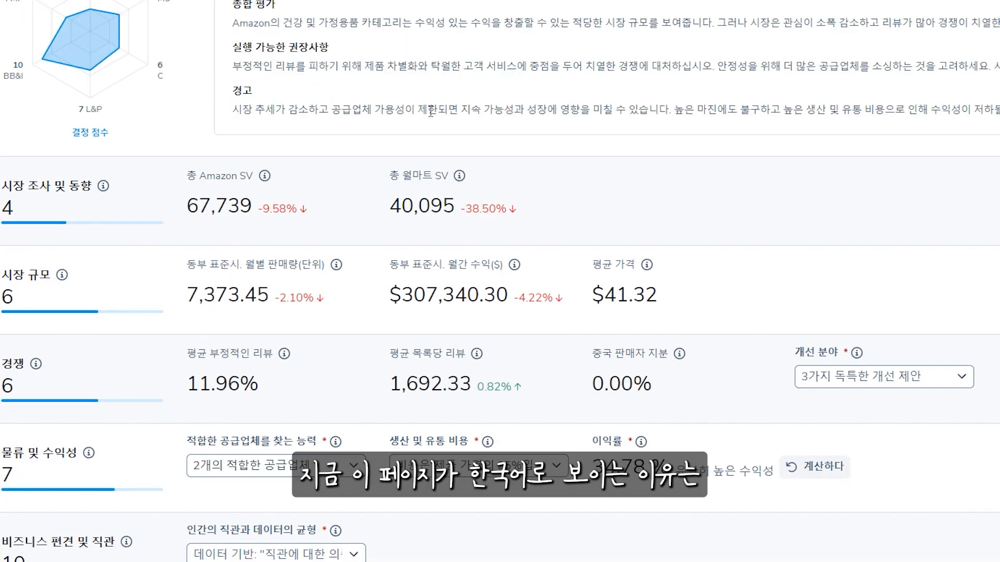
right_click(660, 167)
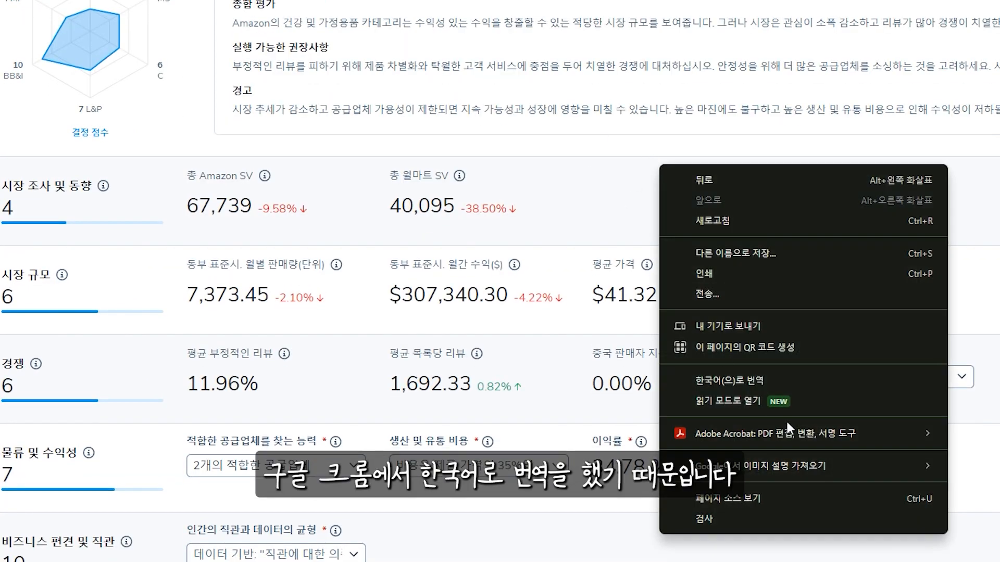
click(591, 150)
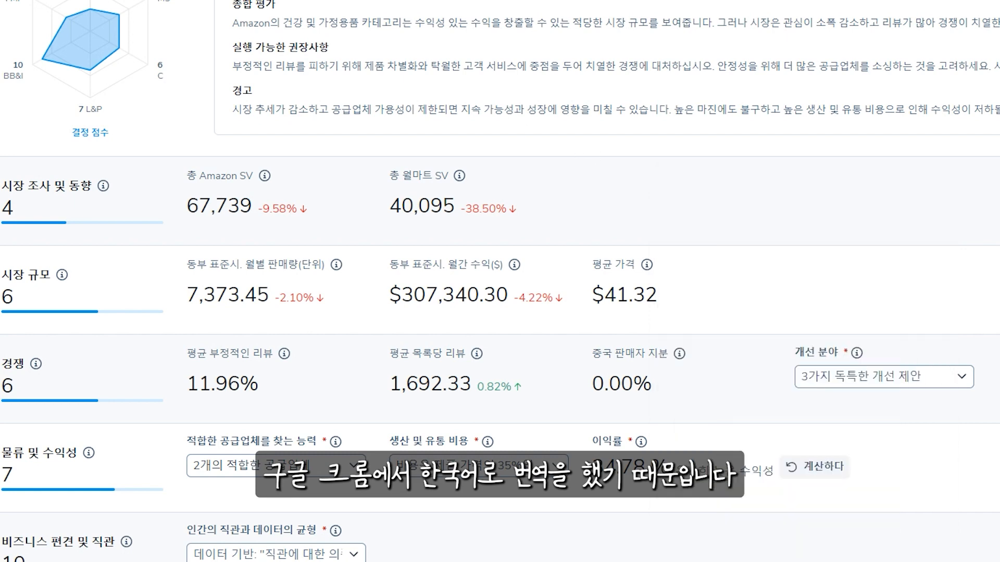
Read the overall evaluation in the AI summary and compare it with the scorecard's suitable-supplier setting
drag(248, 23, 770, 23)
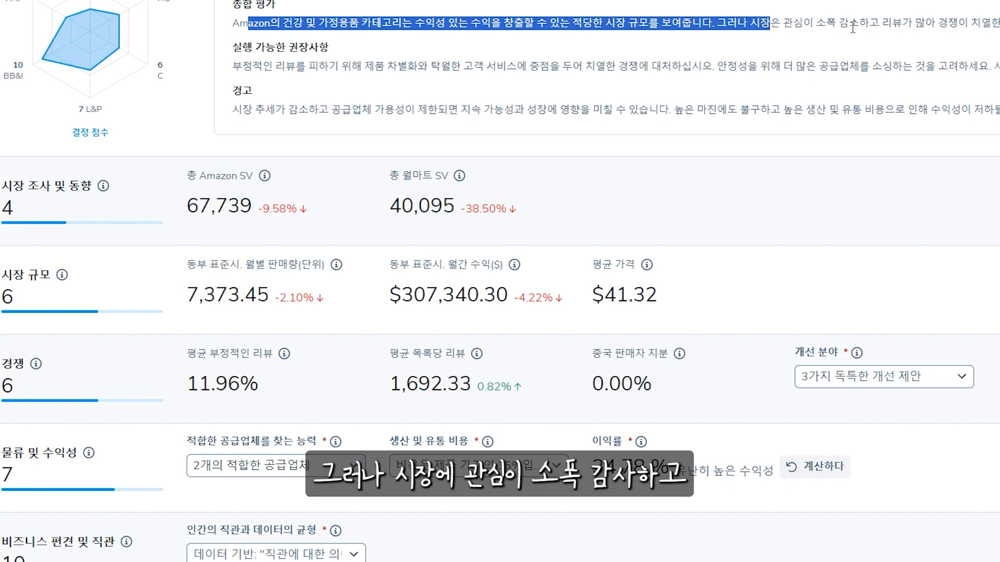
drag(851, 25, 936, 24)
click(907, 159)
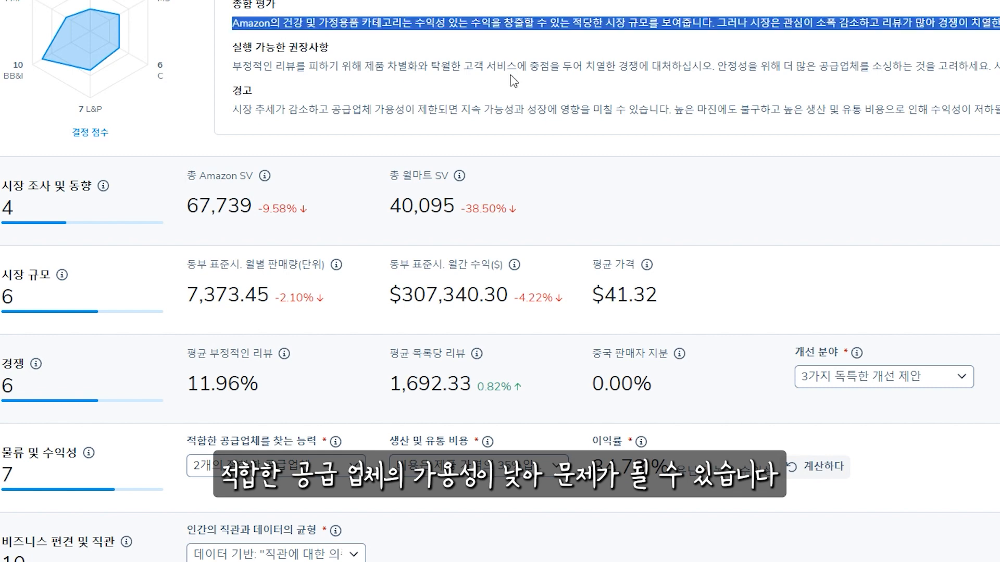
click(315, 83)
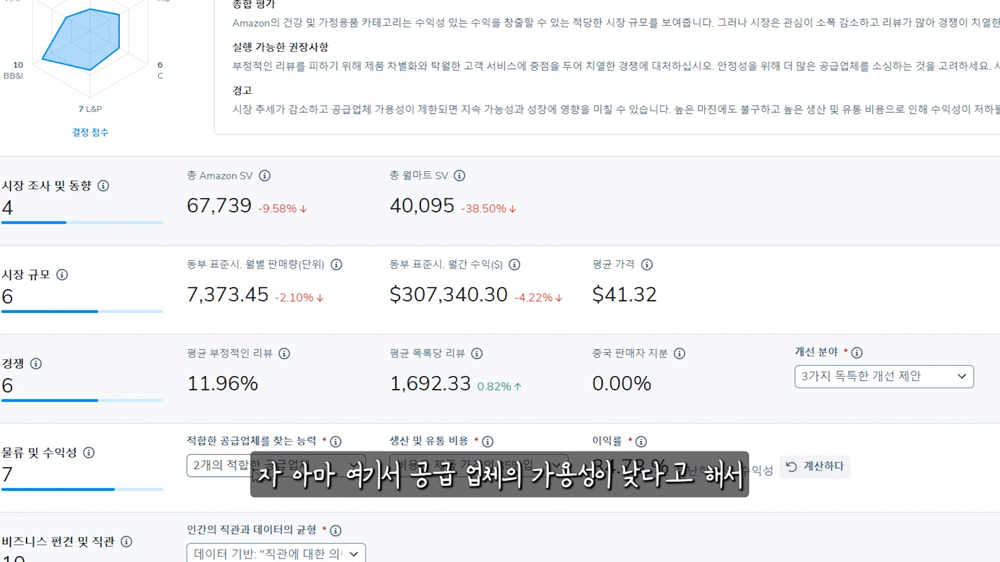
click(232, 474)
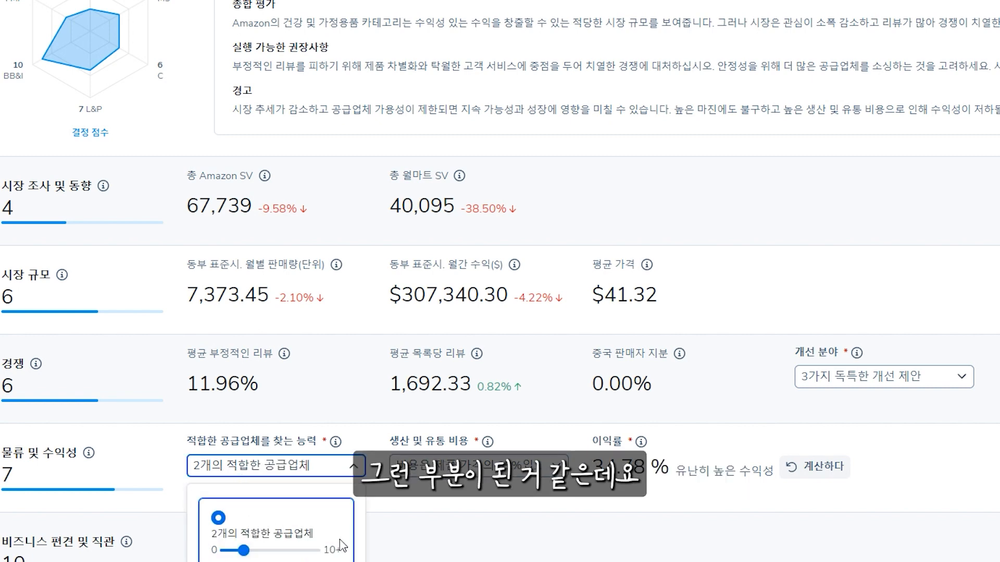
click(438, 544)
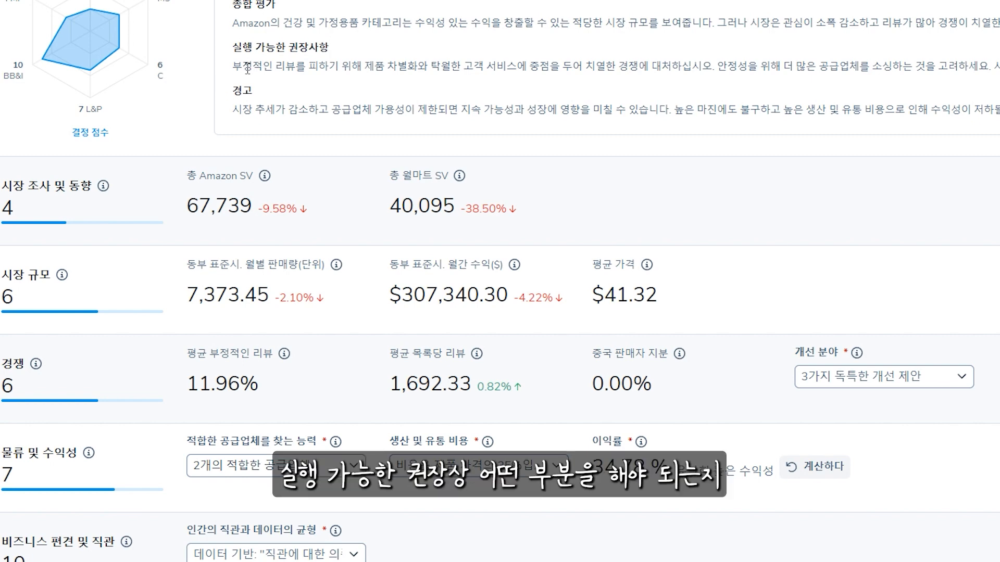
Read the actionable recommendations in the AI summary and check the suitable-supplier setting they refer to
drag(243, 67, 799, 75)
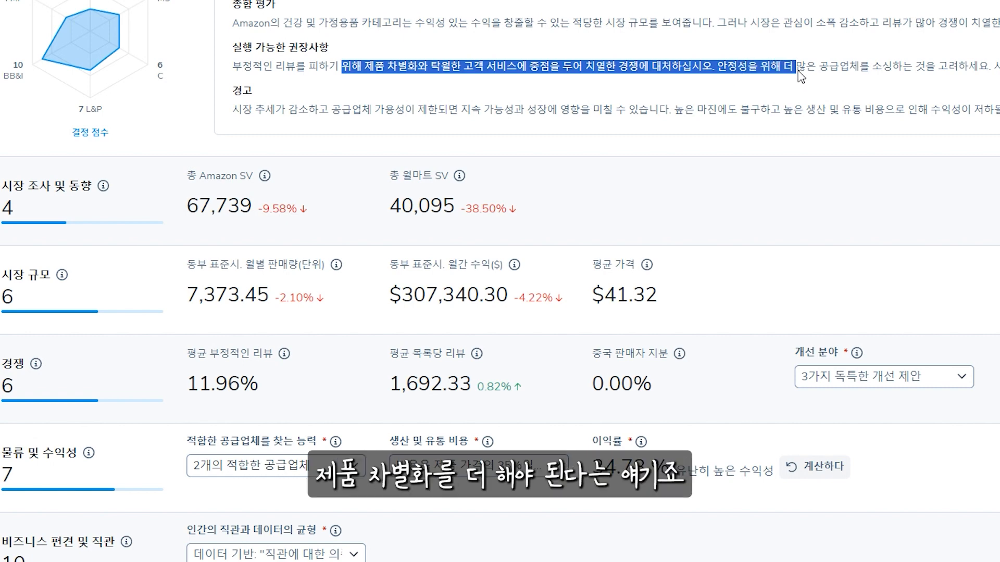
click(748, 72)
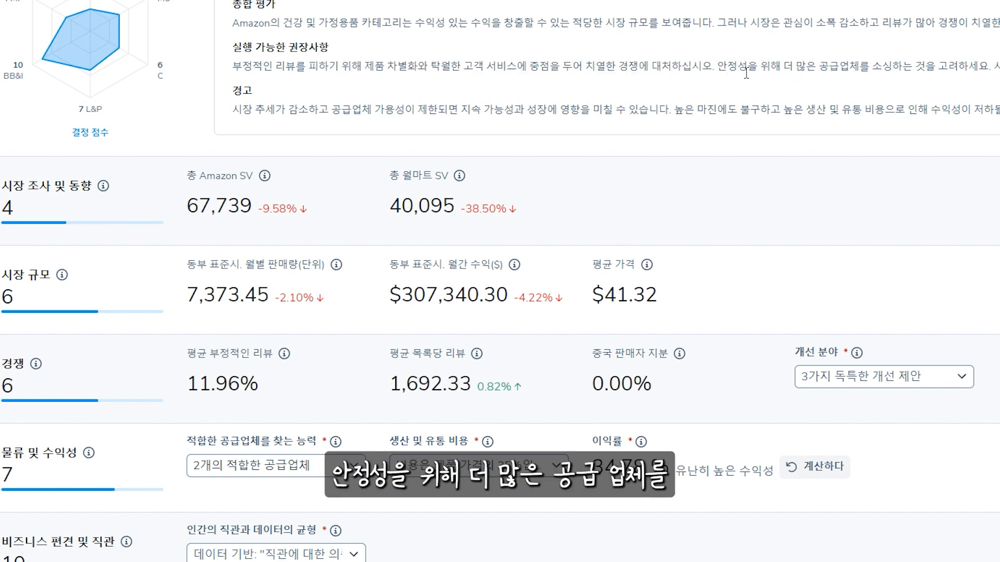
drag(760, 69, 997, 68)
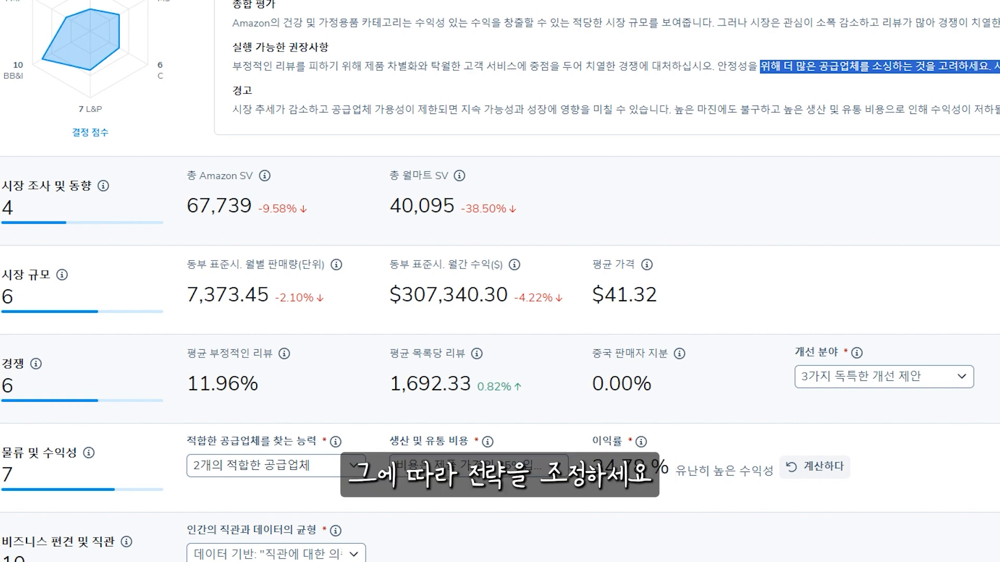
click(998, 67)
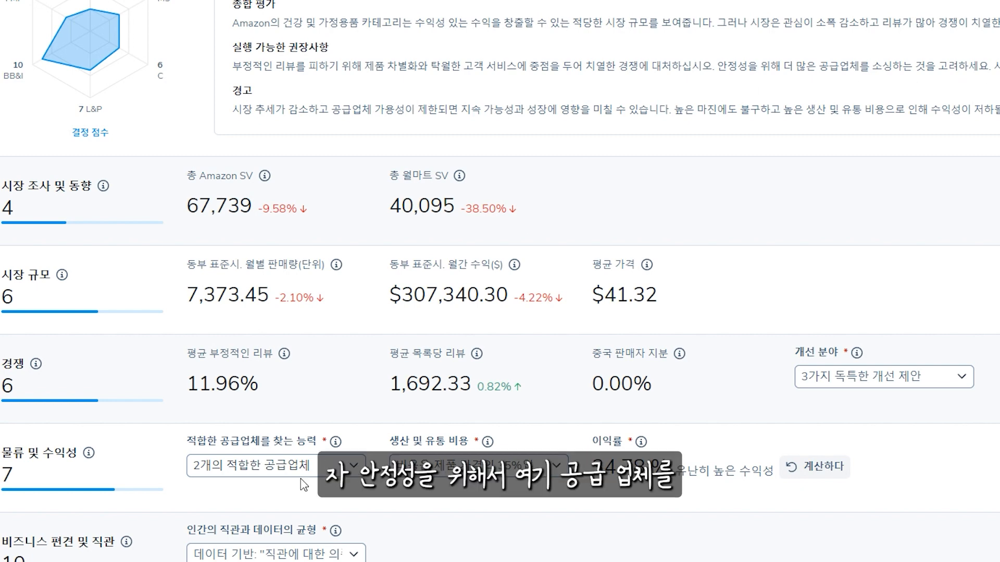
click(250, 466)
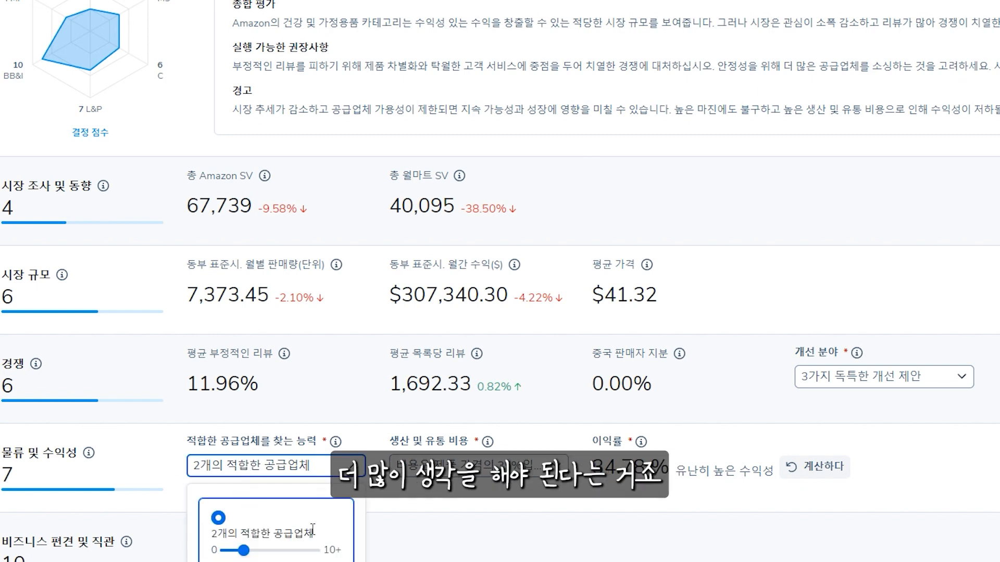
click(960, 230)
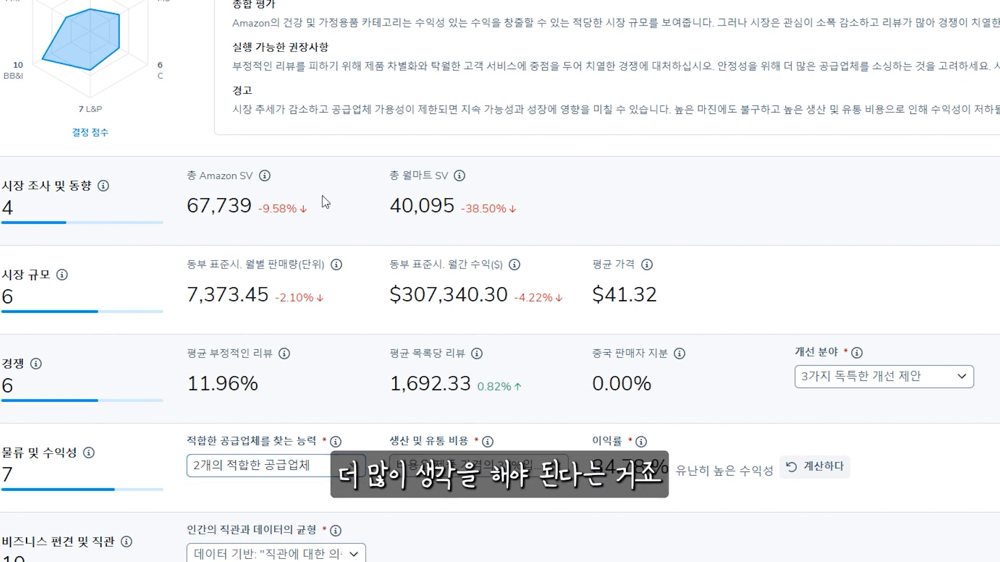
Read the warning section of the AI summary about market trend, supplier availability and profitability
drag(240, 113, 650, 113)
click(347, 112)
click(417, 111)
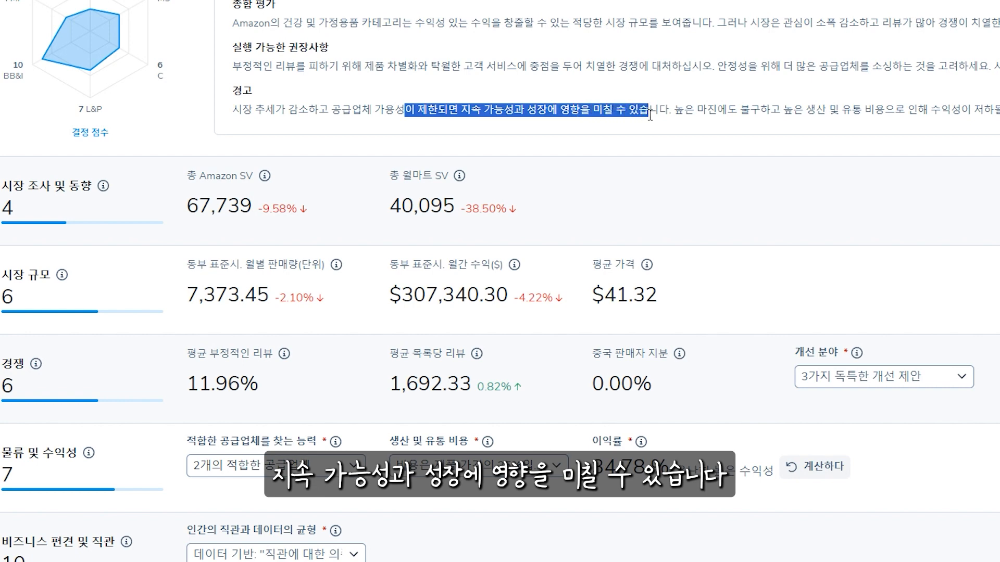
drag(737, 111, 998, 112)
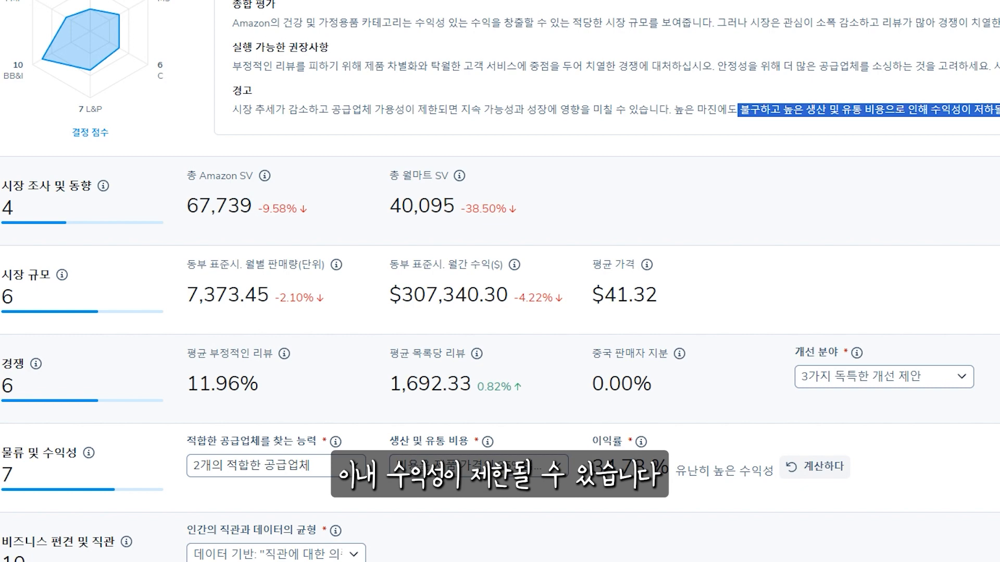
click(998, 111)
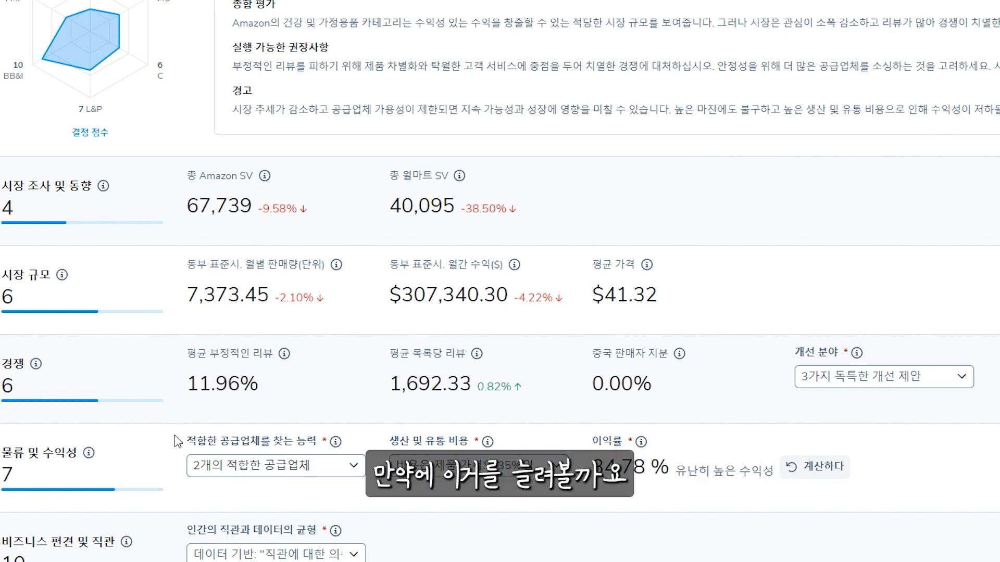
Set the ability to find suitable suppliers to 10 suppliers and regenerate the AI summary
click(241, 474)
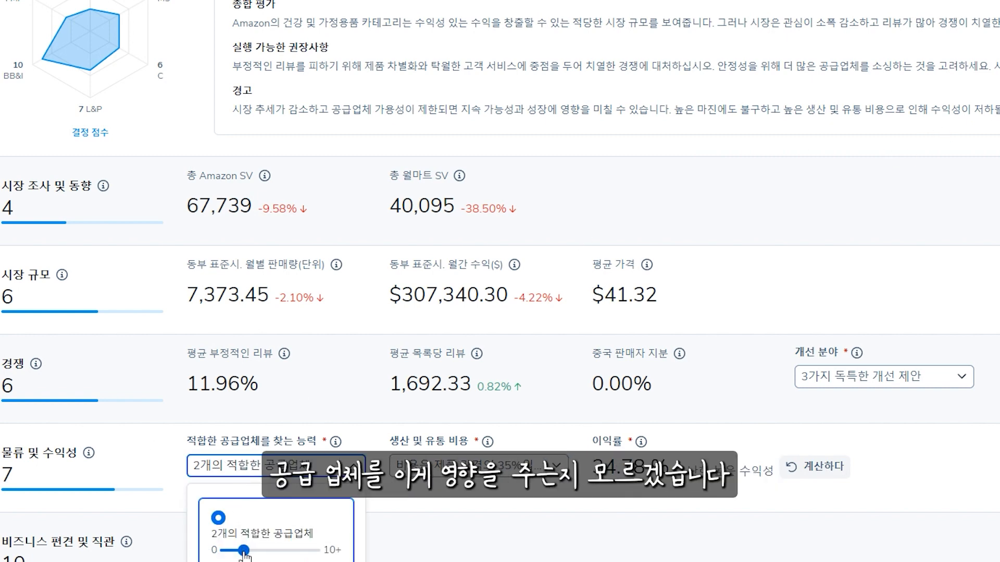
drag(243, 551, 314, 556)
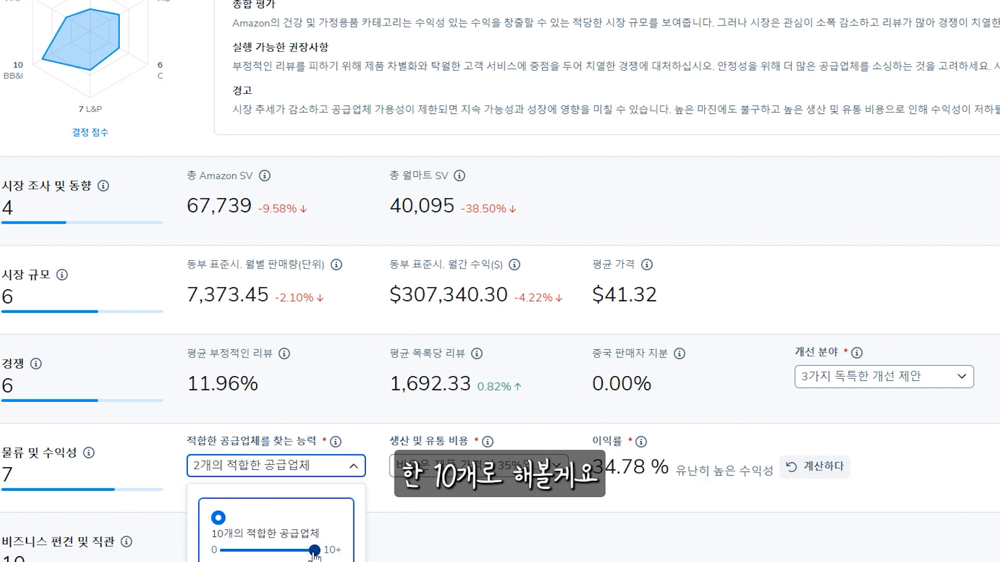
click(336, 561)
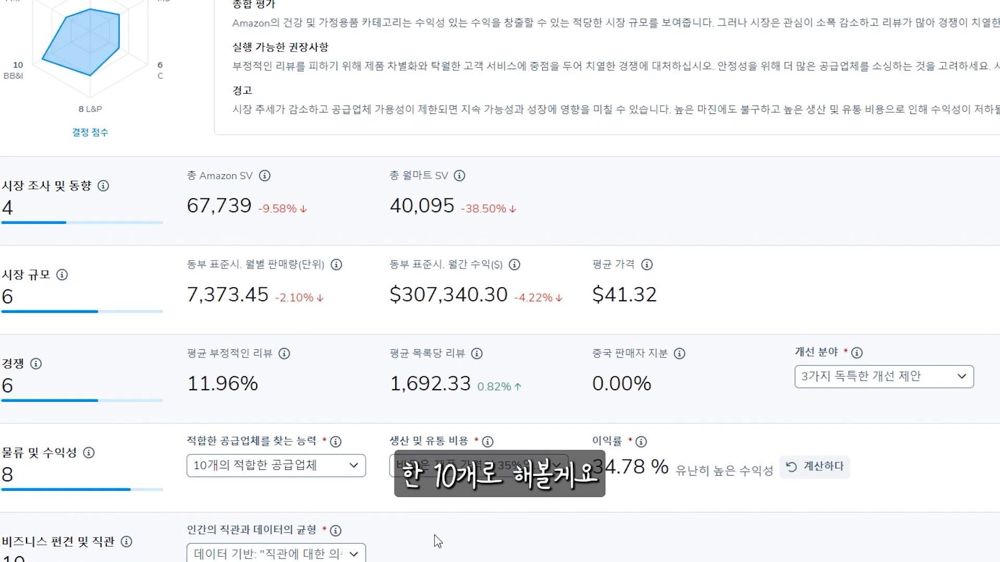
scroll(420, 552, down, 2)
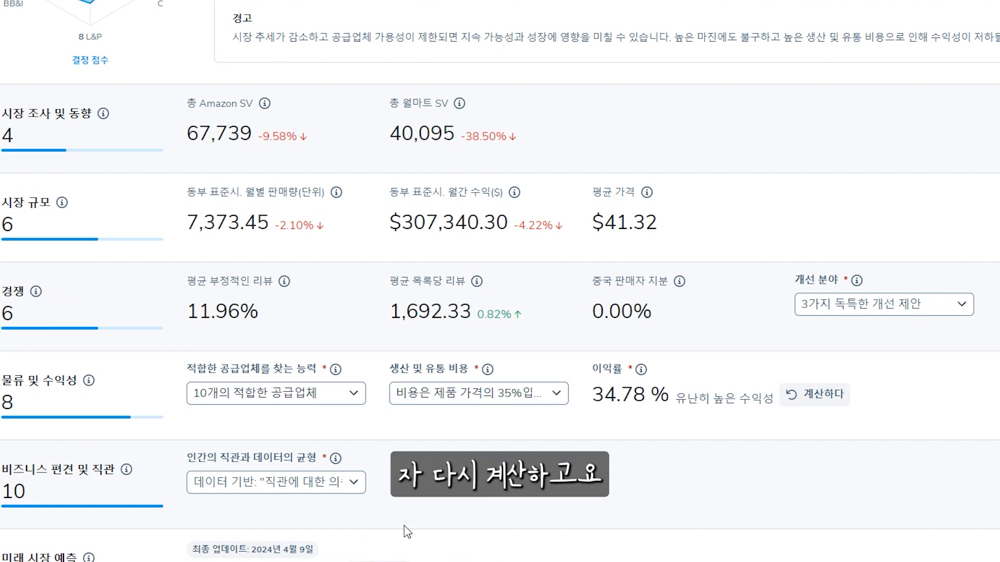
scroll(353, 331, up, 3)
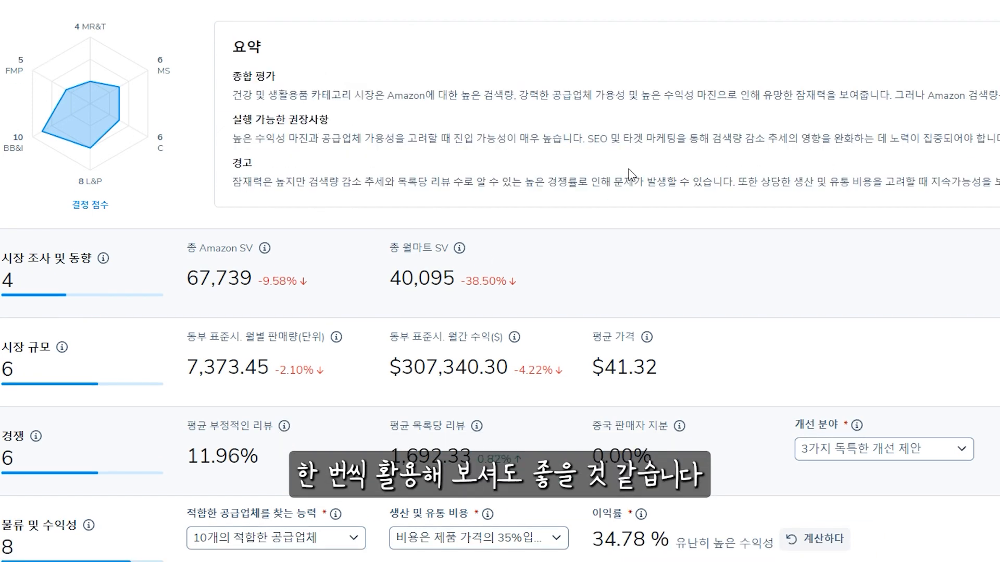
Examine the regenerated AI summary, reading its actionable recommendations on market entry, SEO and target marketing
scroll(286, 119, down, 2)
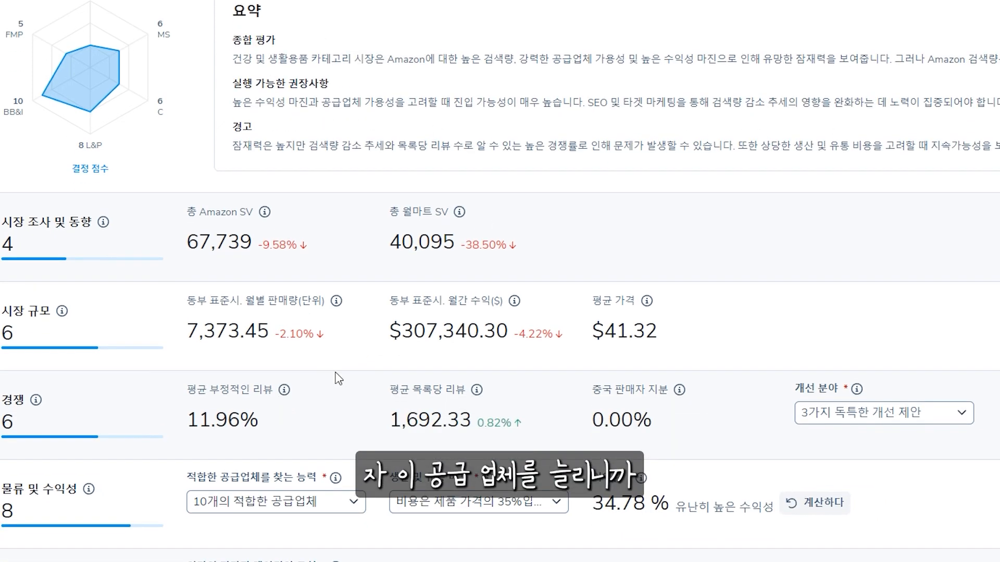
scroll(327, 179, up, 3)
scroll(327, 178, up, 1)
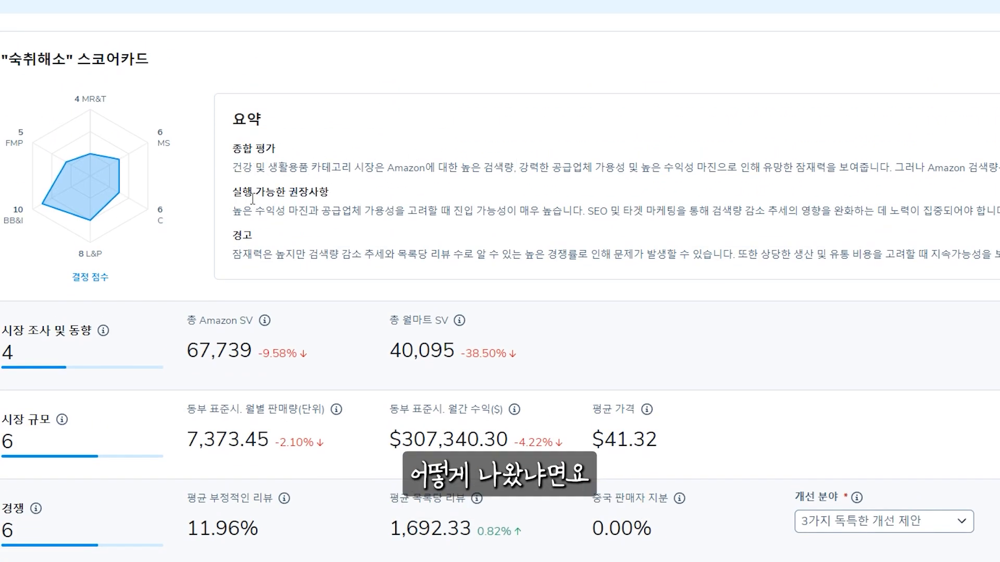
drag(243, 213, 999, 213)
click(585, 211)
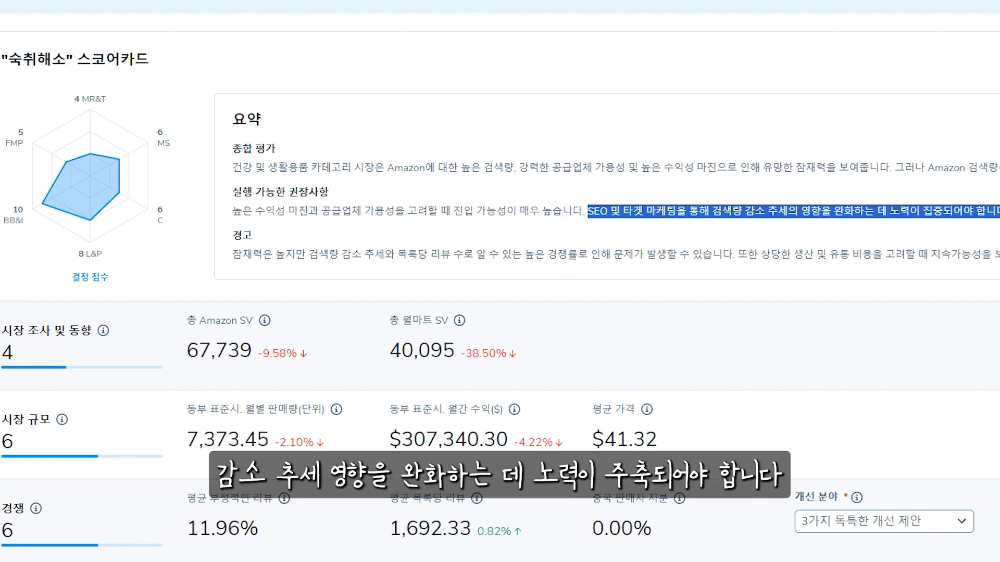
click(999, 214)
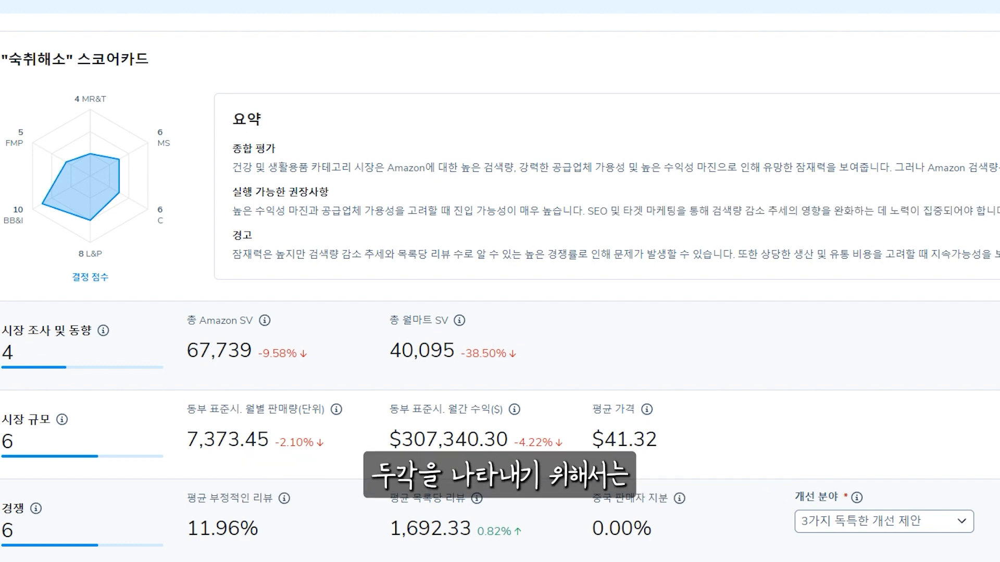
Read the warning section of the regenerated AI summary on search trend, competition, and production and distribution costs
scroll(500, 281, down, 2)
scroll(500, 281, down, 1)
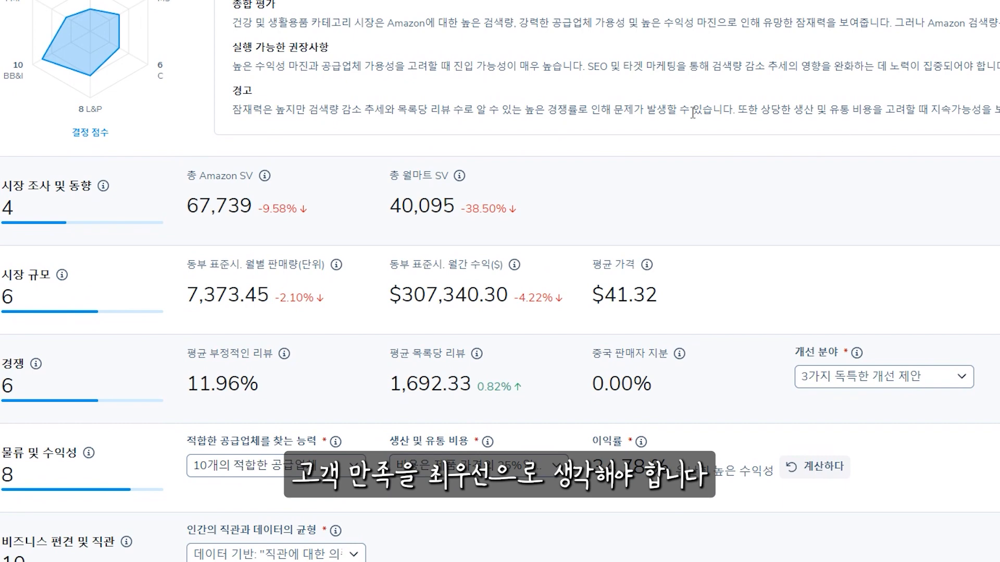
drag(243, 112, 999, 111)
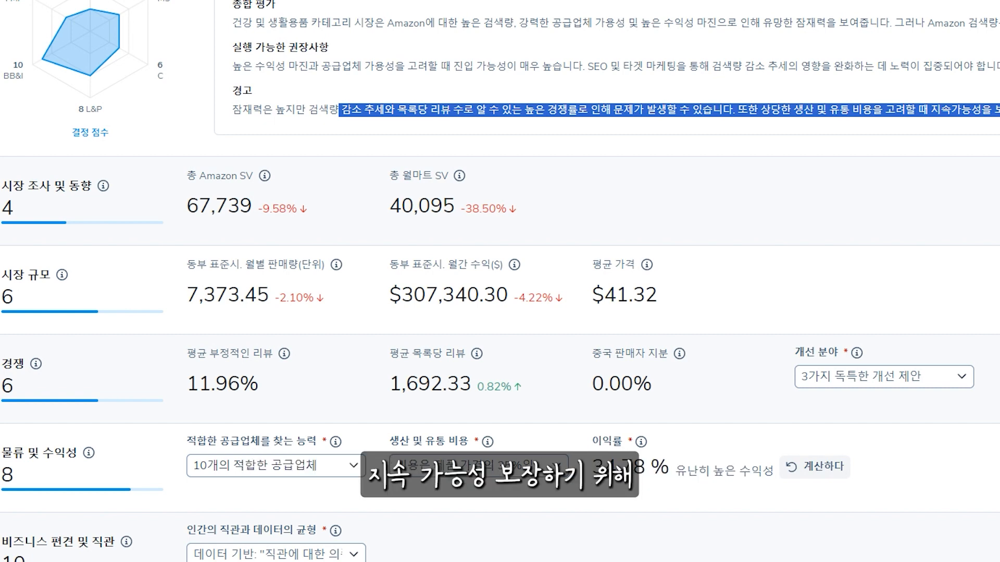
click(999, 112)
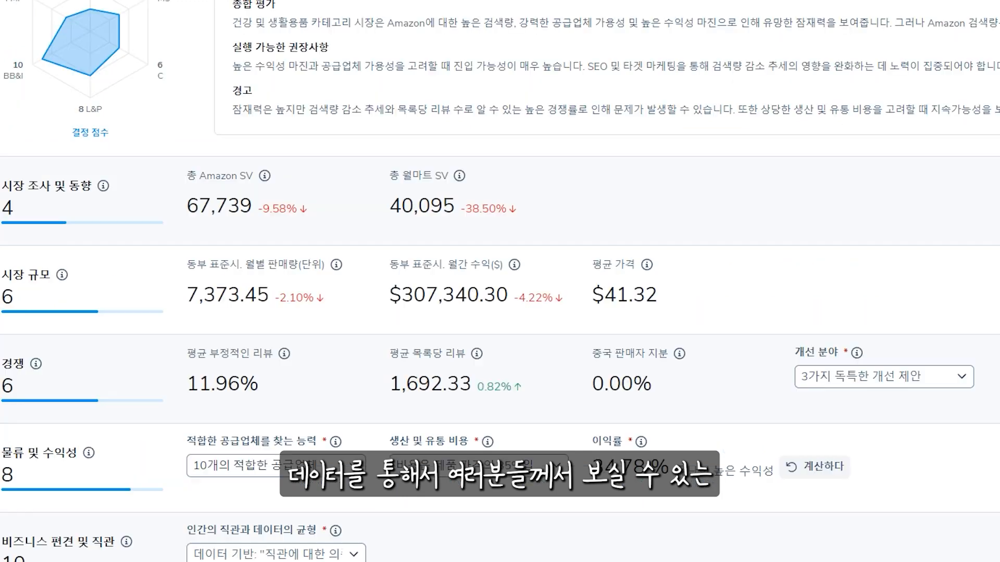
scroll(677, 172, up, 4)
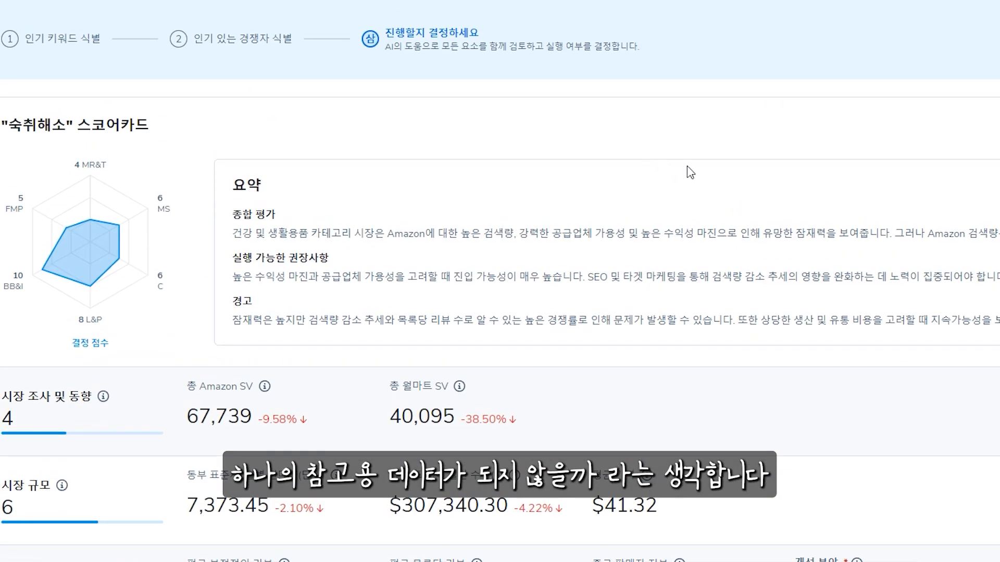
Review the all-time Amazon search volume chart for "hangover relief" and close it
scroll(361, 251, down, 3)
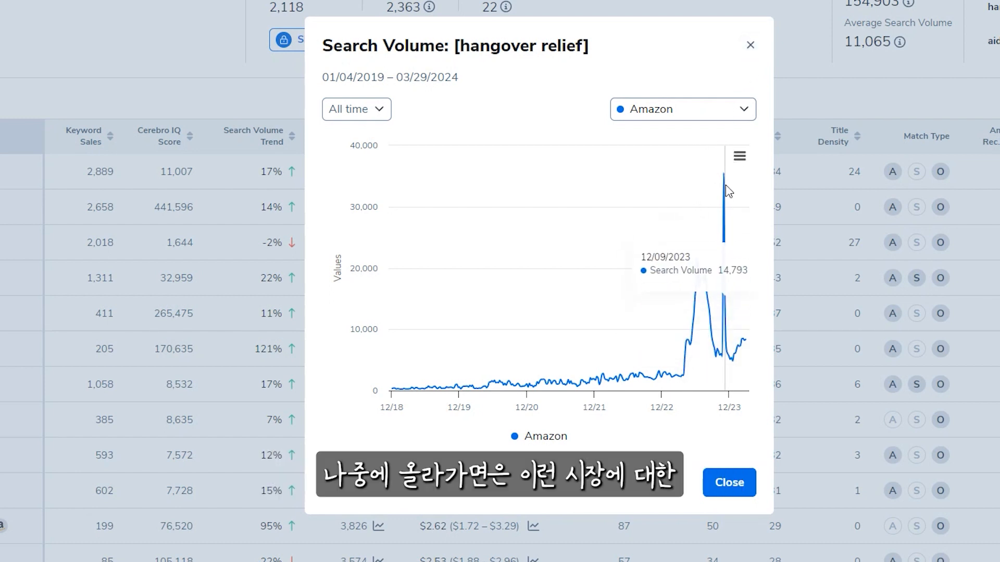
click(750, 43)
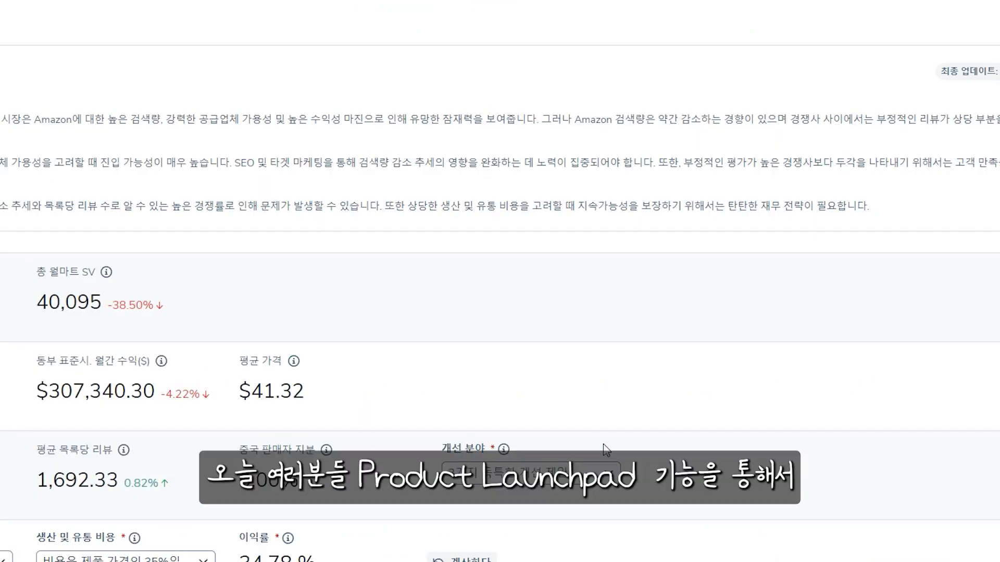
scroll(606, 449, down, 3)
scroll(606, 449, up, 6)
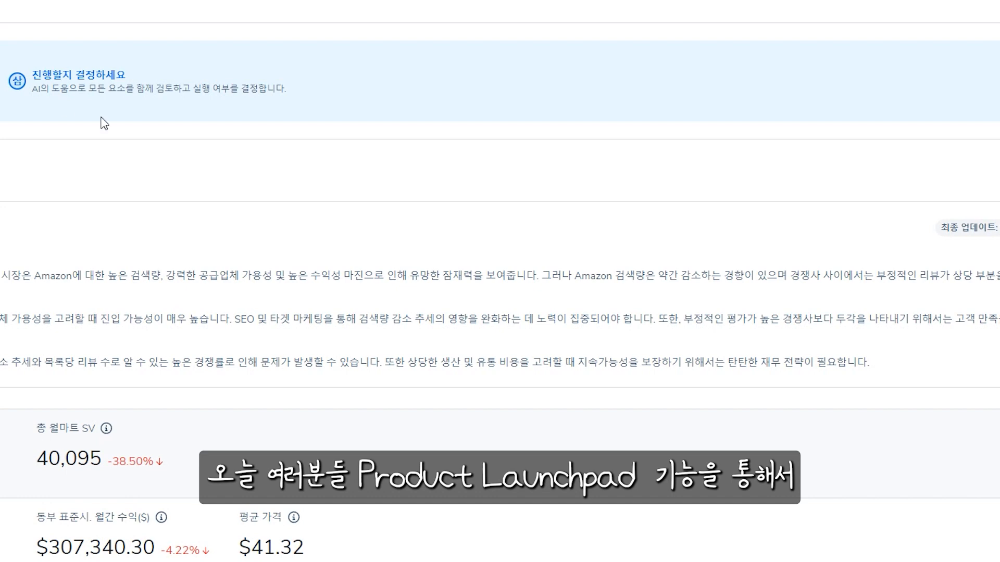
scroll(538, 241, down, 5)
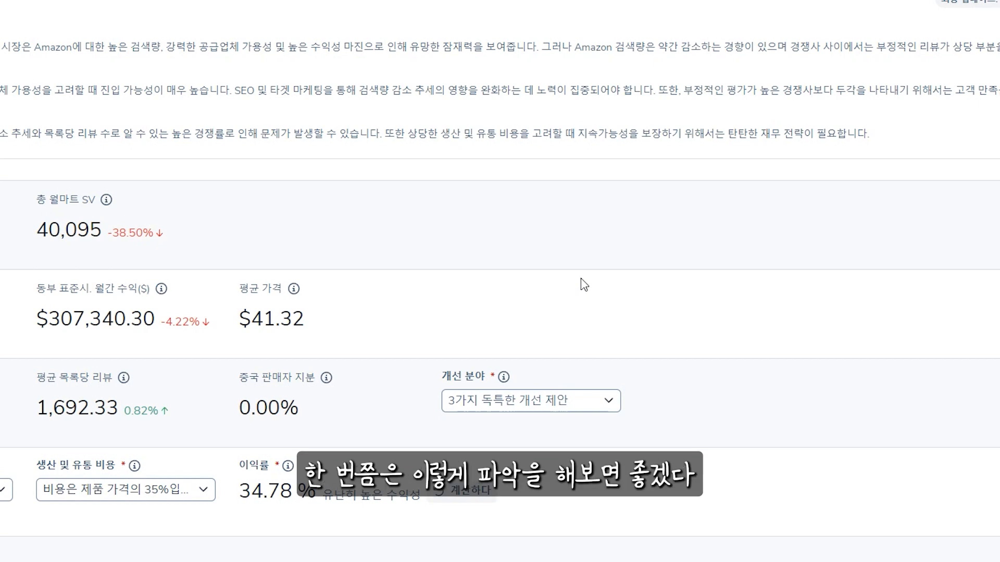
scroll(521, 320, down, 1)
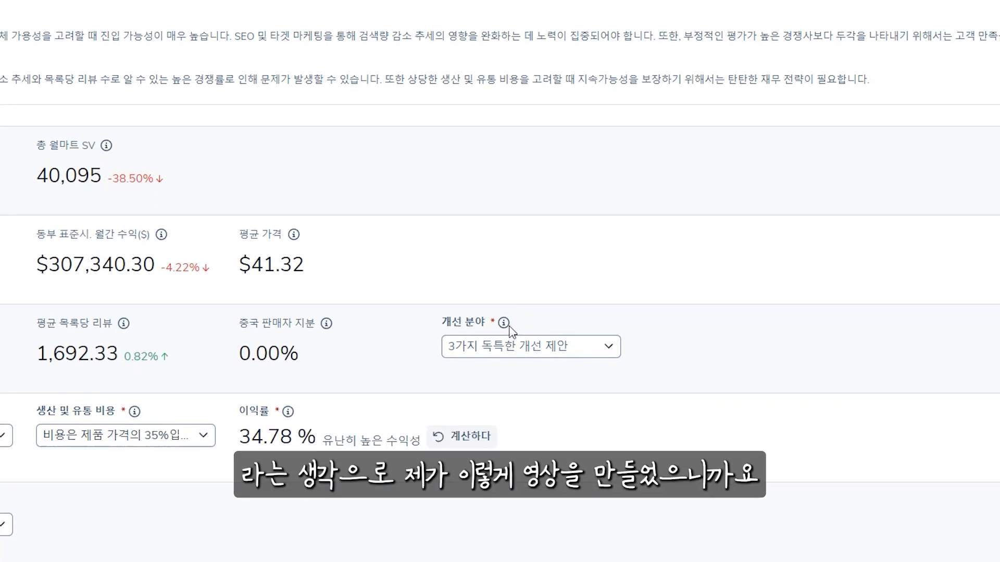
scroll(511, 333, up, 5)
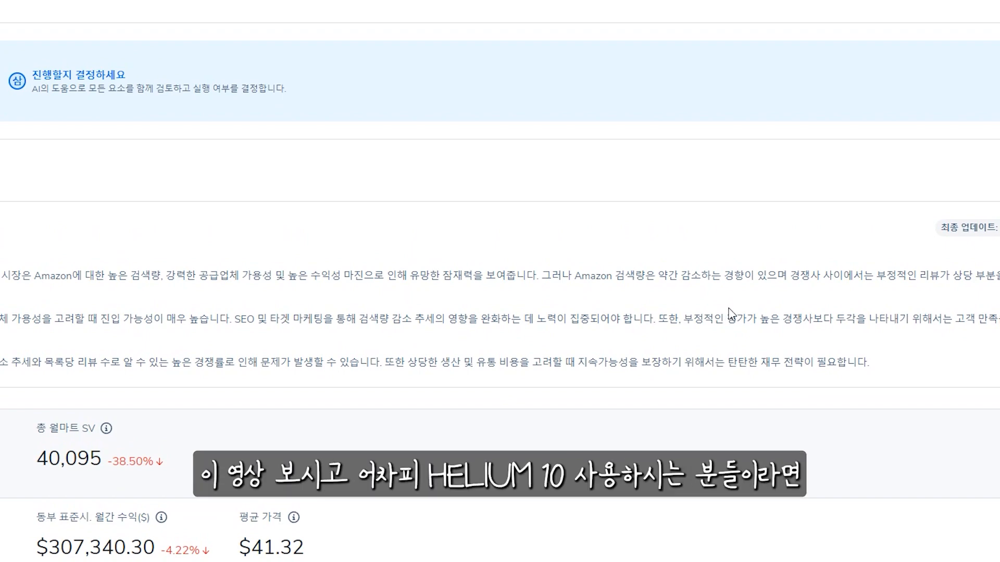
scroll(730, 313, down, 5)
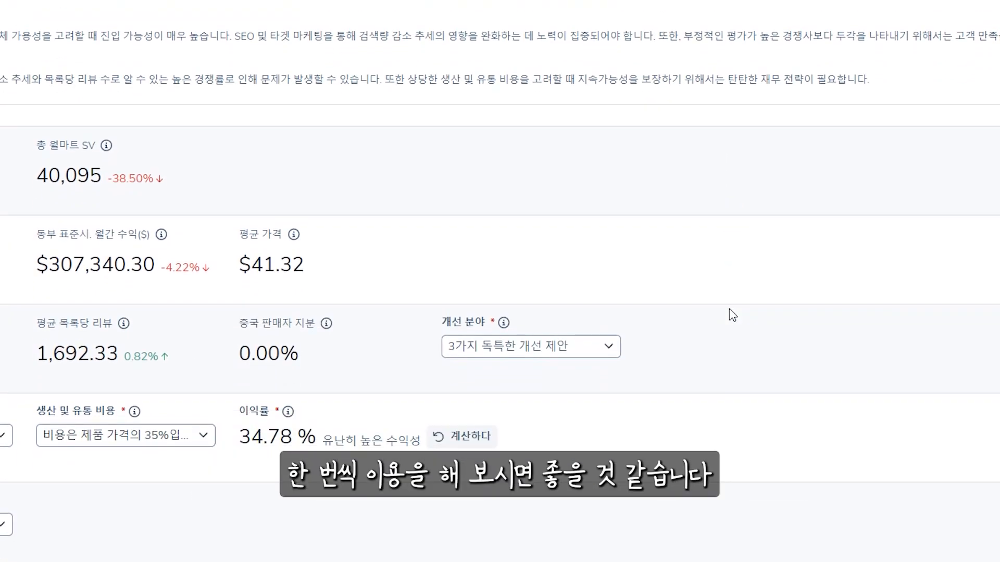